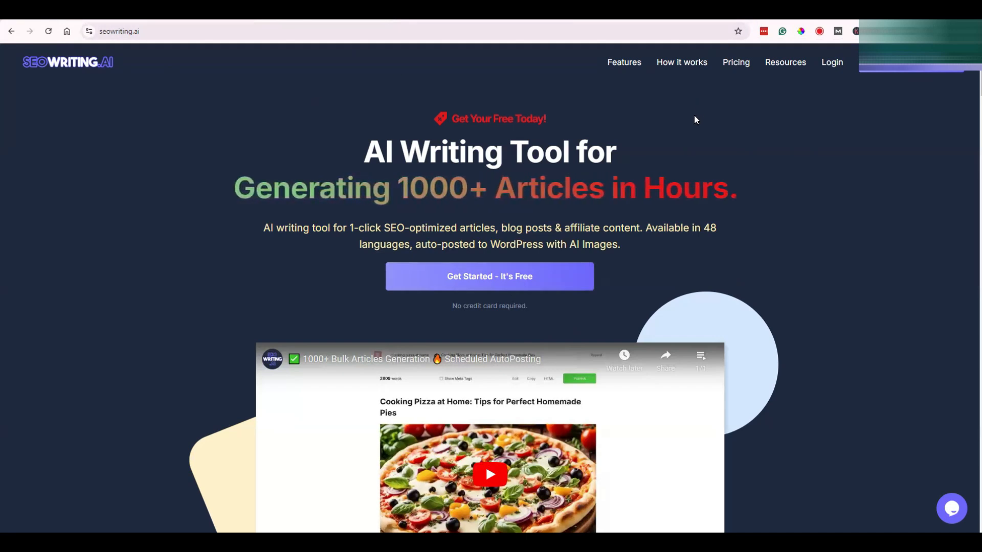
# Examine the Free, Starter and Professional plans in the website's pricing section, comparing their prices and included features
pyautogui.click(735, 71)
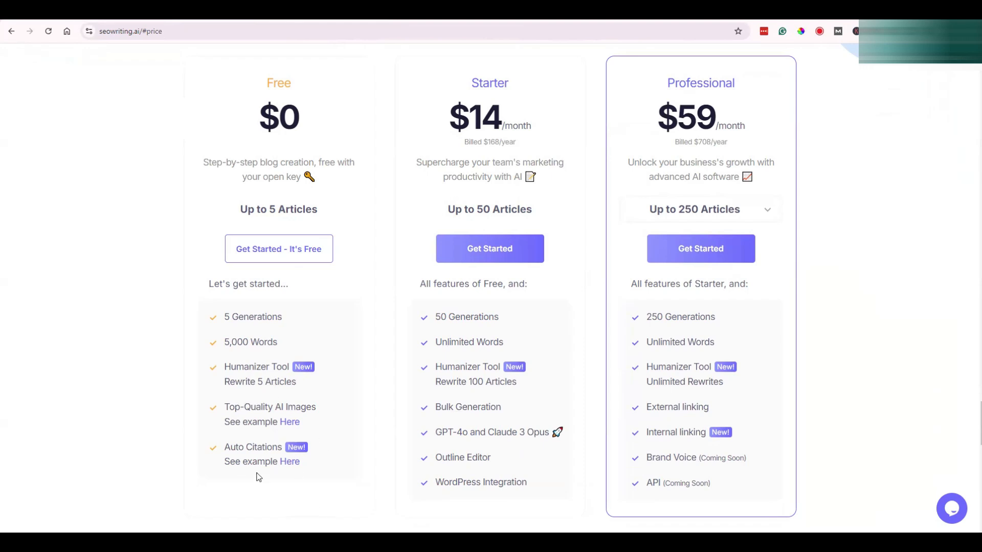
pyautogui.scroll(1, 551, 309)
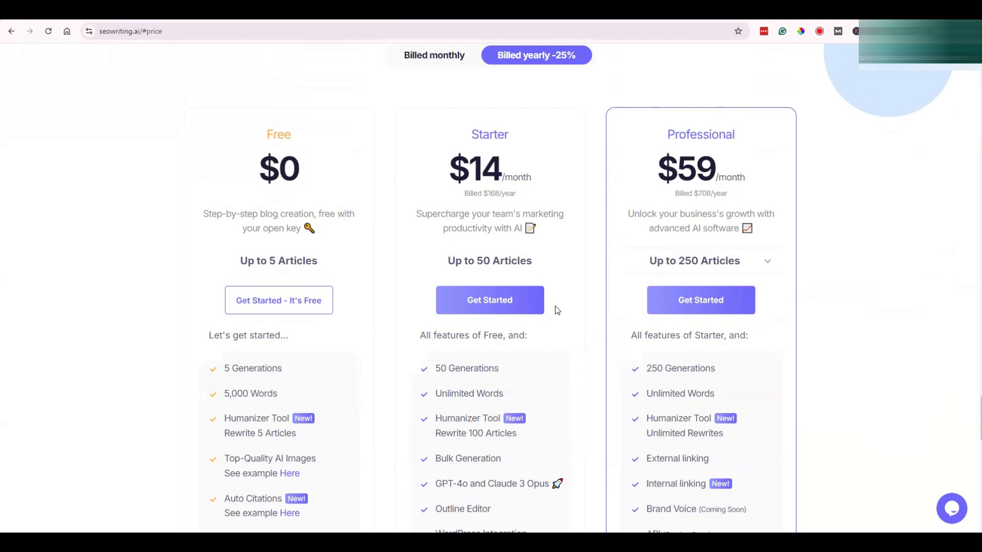
pyautogui.scroll(-2, 556, 310)
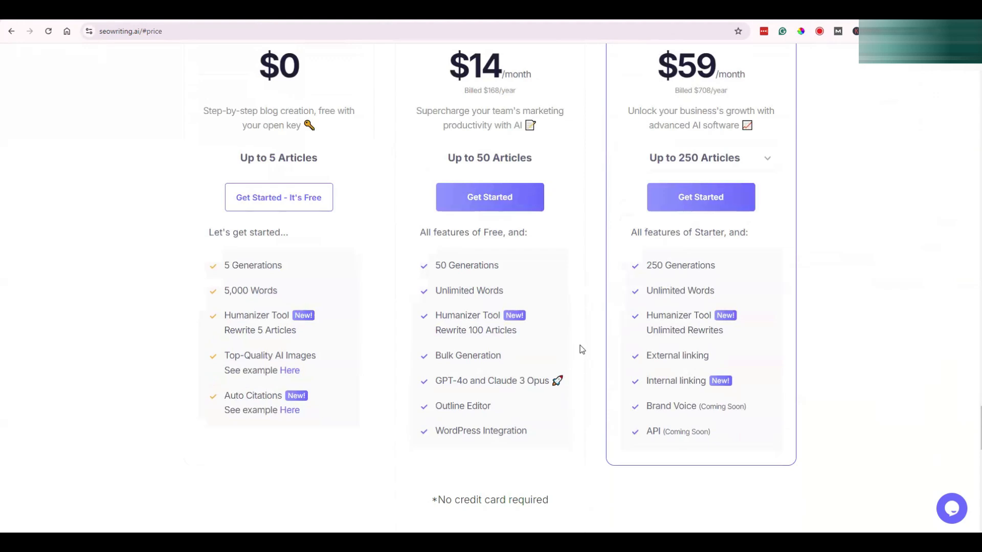
pyautogui.scroll(-1, 586, 341)
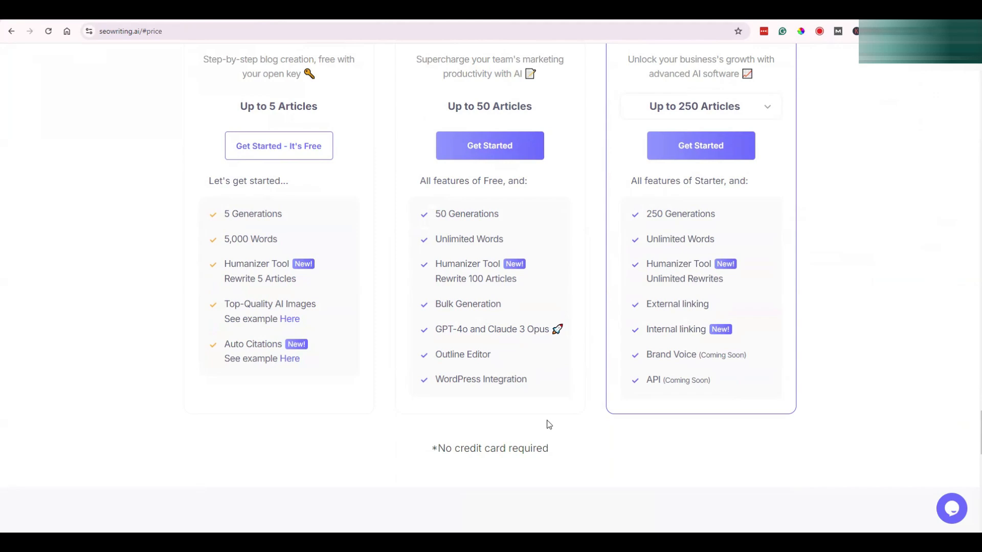
pyautogui.scroll(2, 806, 343)
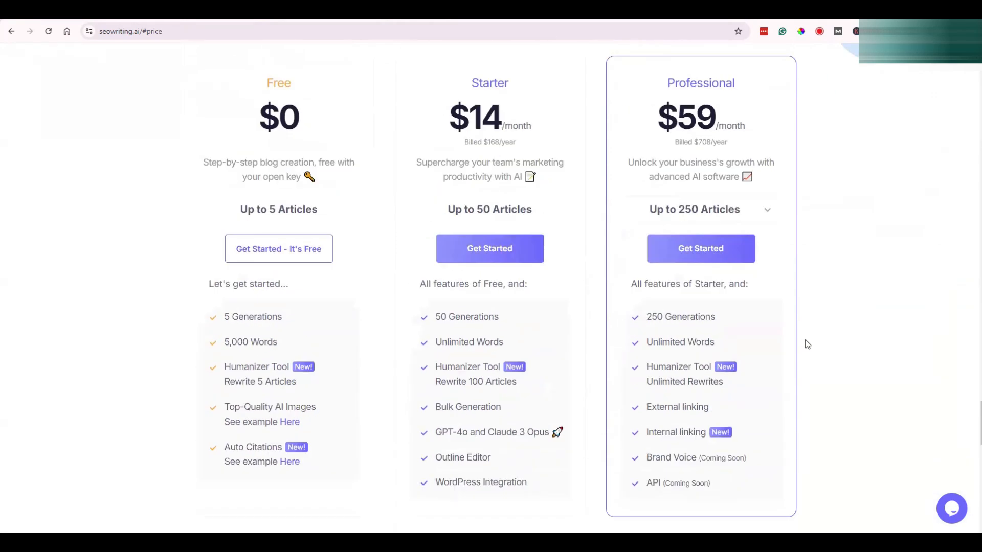
pyautogui.scroll(-1, 807, 344)
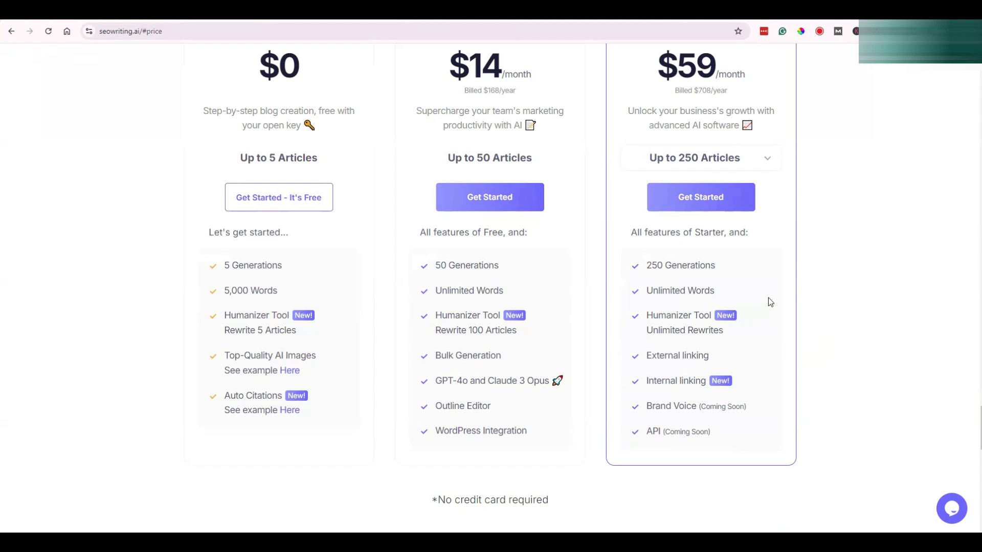
pyautogui.scroll(2, 779, 301)
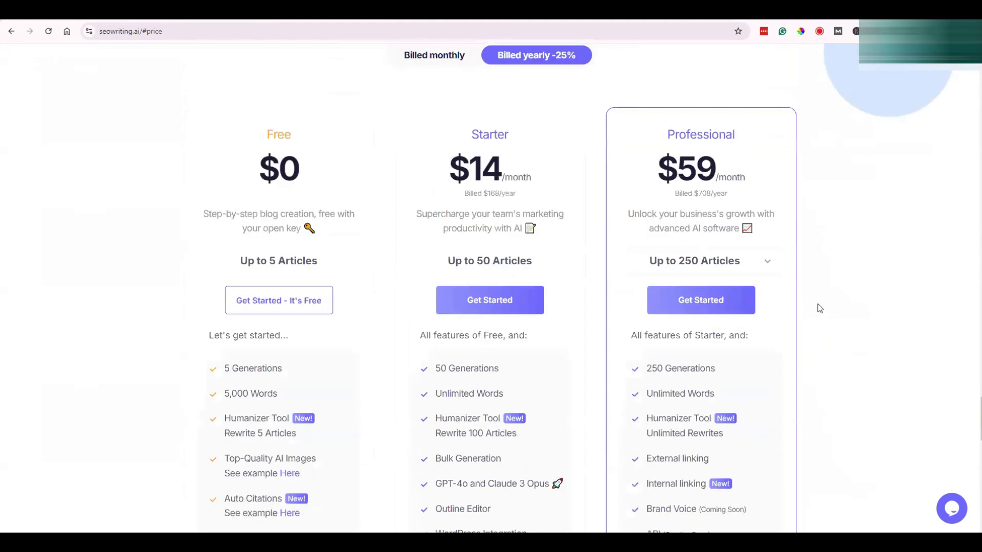
pyautogui.scroll(15, 822, 305)
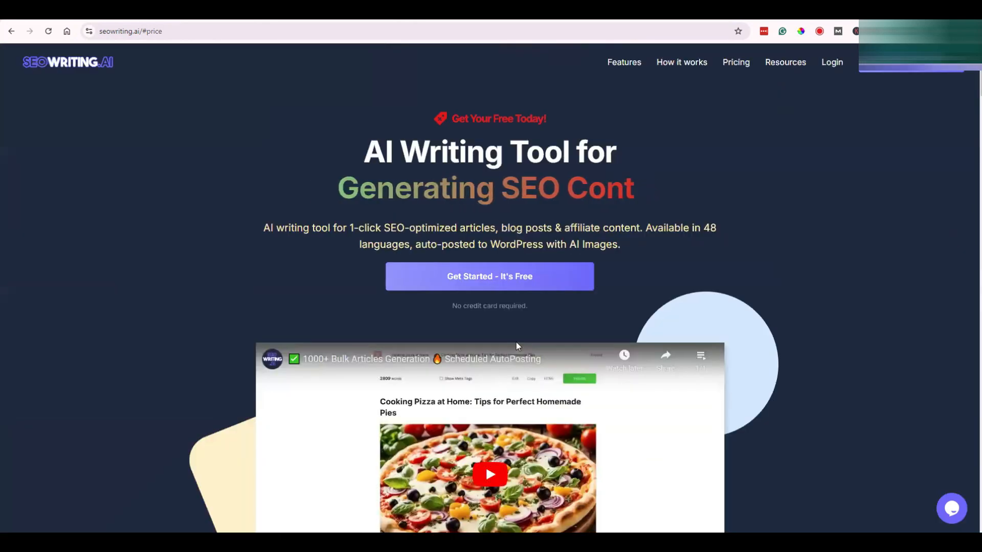
# Get started for free by signing in with a Google account, and open the 1-Click Blog Post tool
pyautogui.click(496, 285)
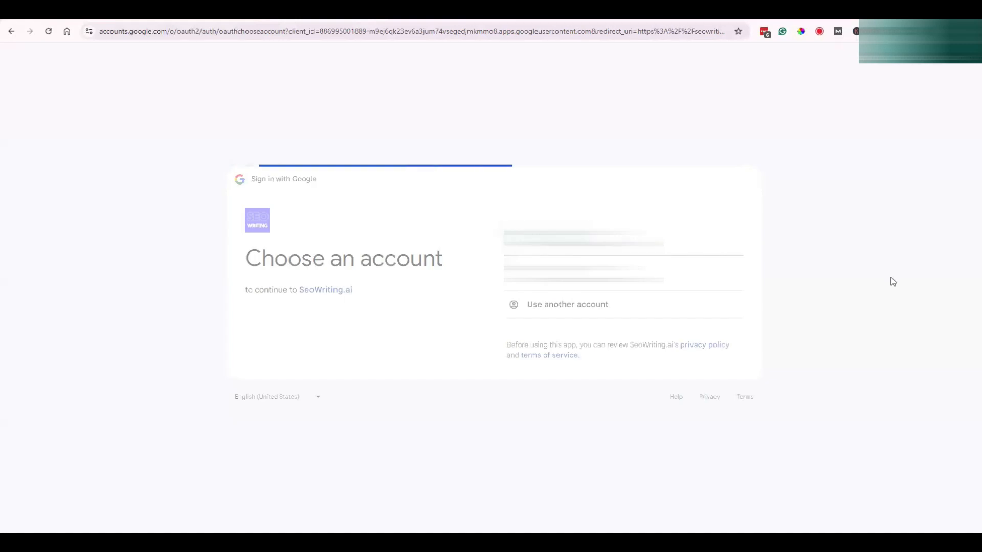
pyautogui.click(588, 352)
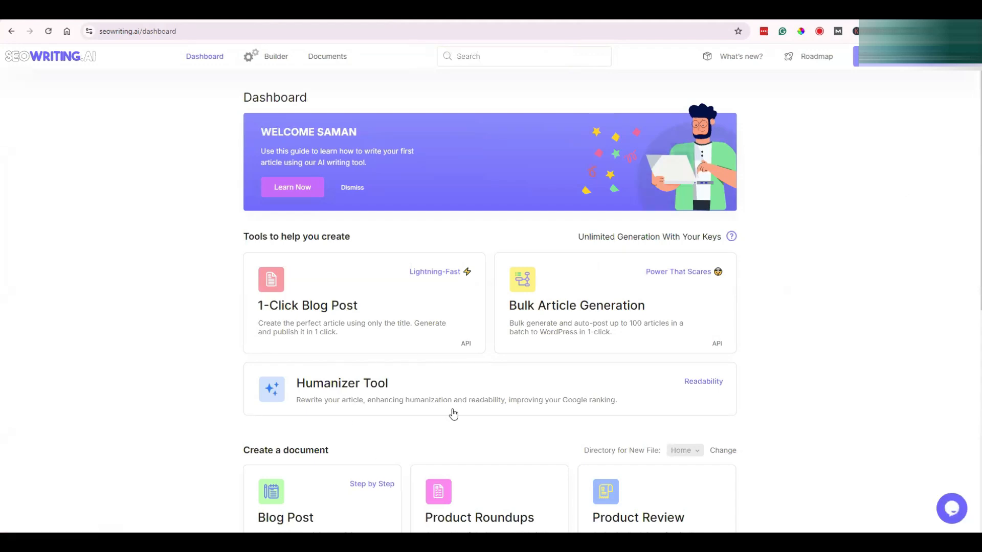
pyautogui.scroll(-1, 649, 299)
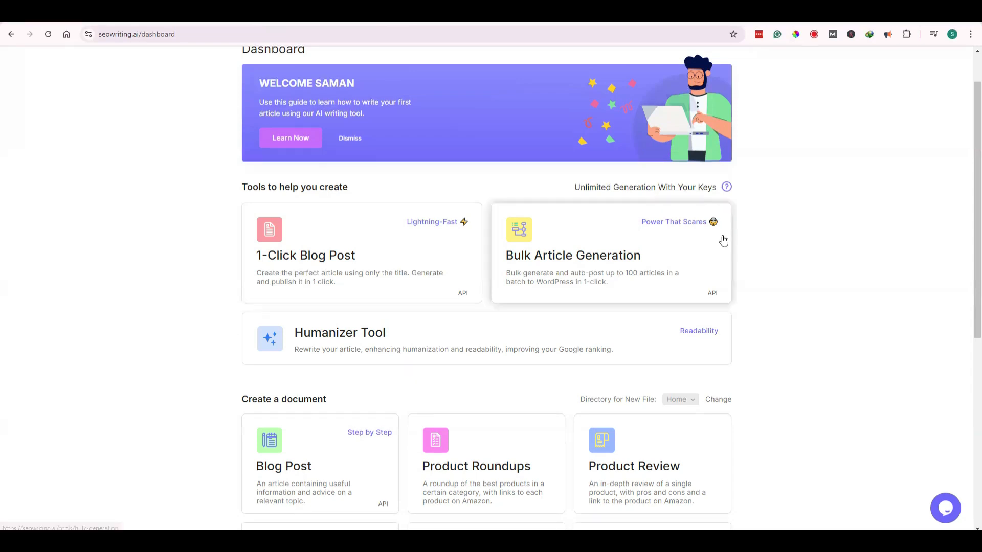
pyautogui.click(356, 288)
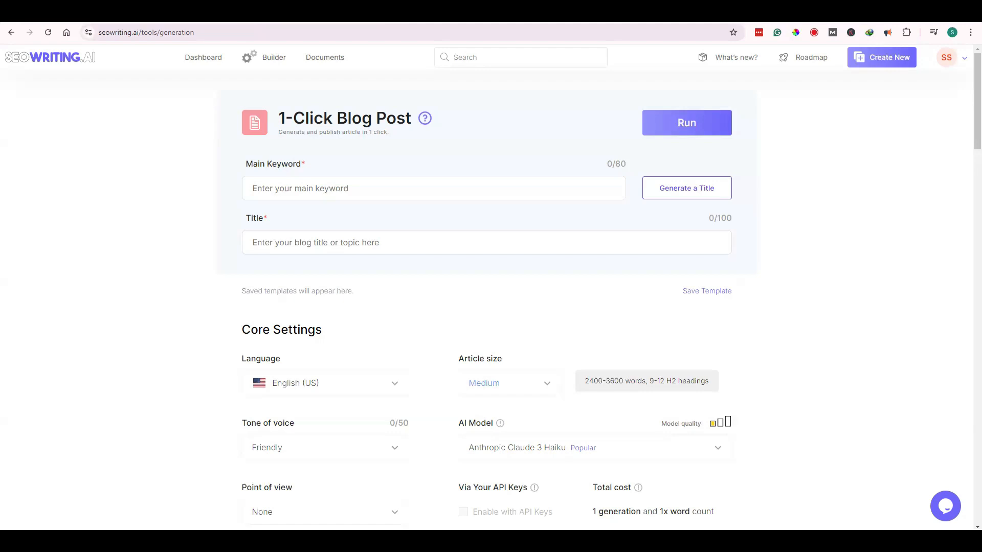
# Enter "AI-powered SEO tools" as the main keyword and generate a title for the blog post
pyautogui.click(329, 190)
pyautogui.write('AI-powered SEO tools')
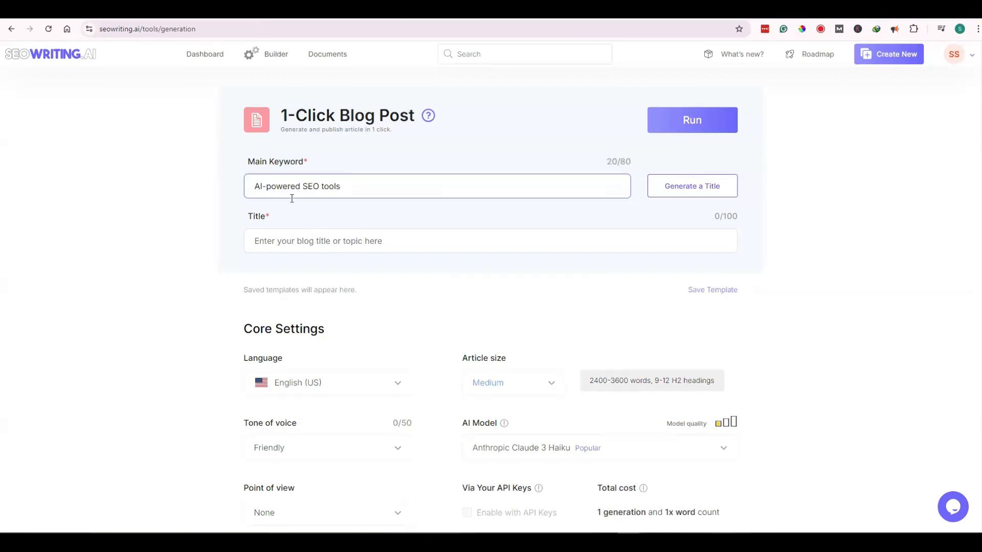
pyautogui.click(673, 199)
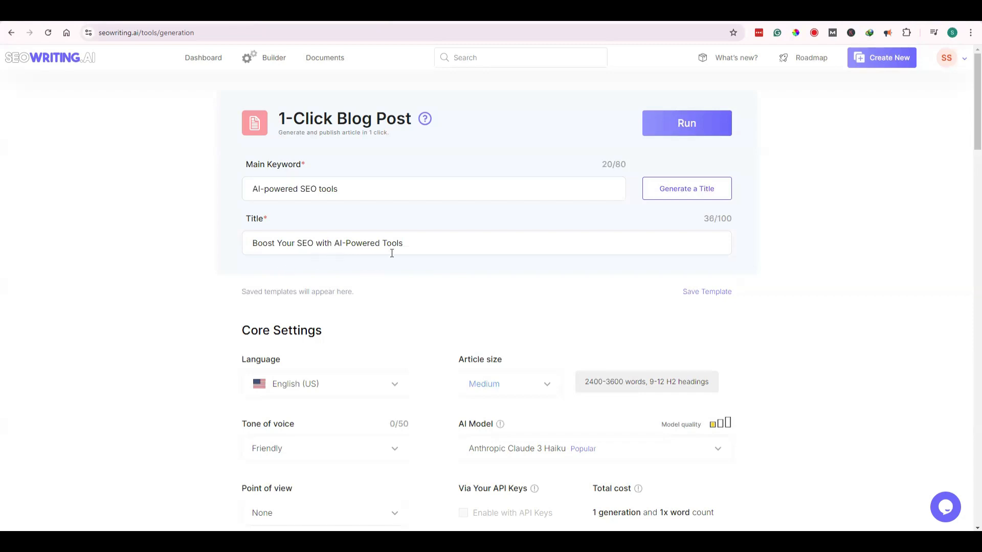
# Look through the available languages in the core settings and choose English (US) for the article
pyautogui.scroll(-2, 392, 253)
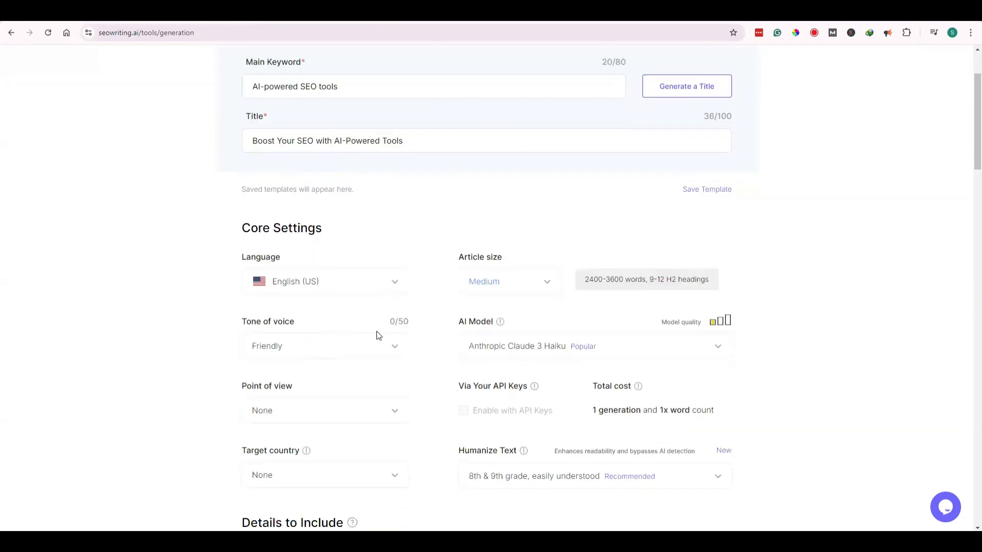
pyautogui.click(388, 290)
pyautogui.scroll(-2, 373, 346)
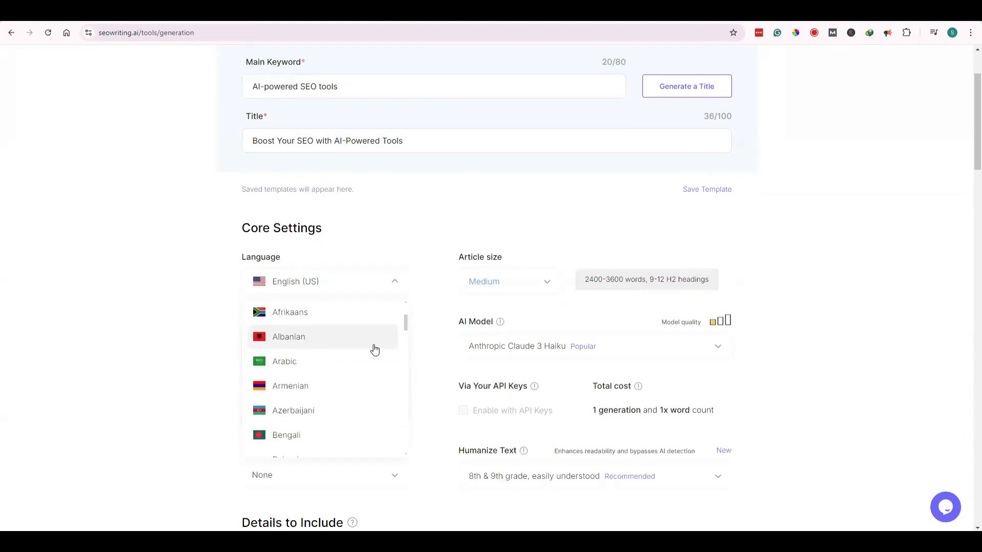
pyautogui.scroll(-4, 376, 352)
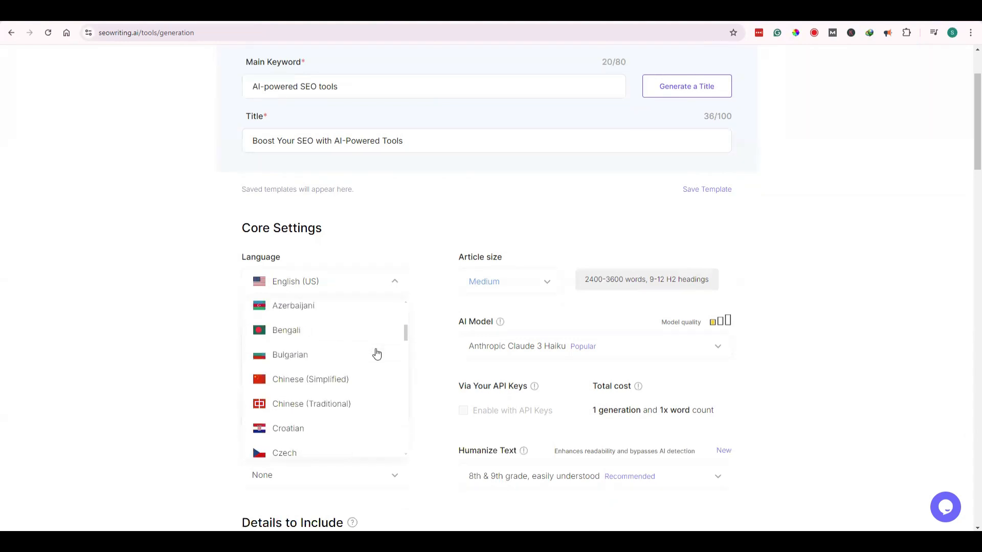
pyautogui.scroll(6, 375, 358)
pyautogui.scroll(-10, 374, 381)
pyautogui.scroll(10, 390, 365)
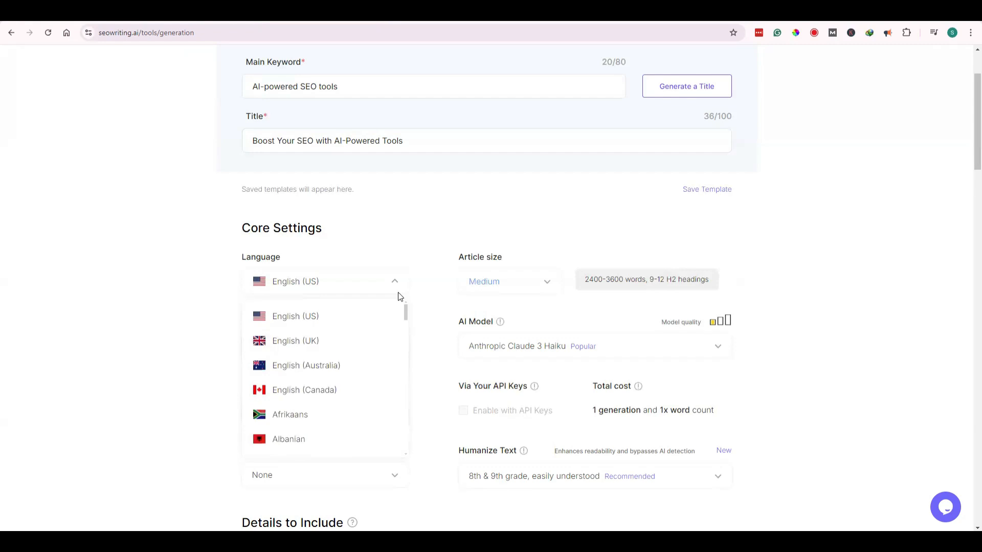
pyautogui.moveTo(400, 322); pyautogui.dragTo(423, 471)
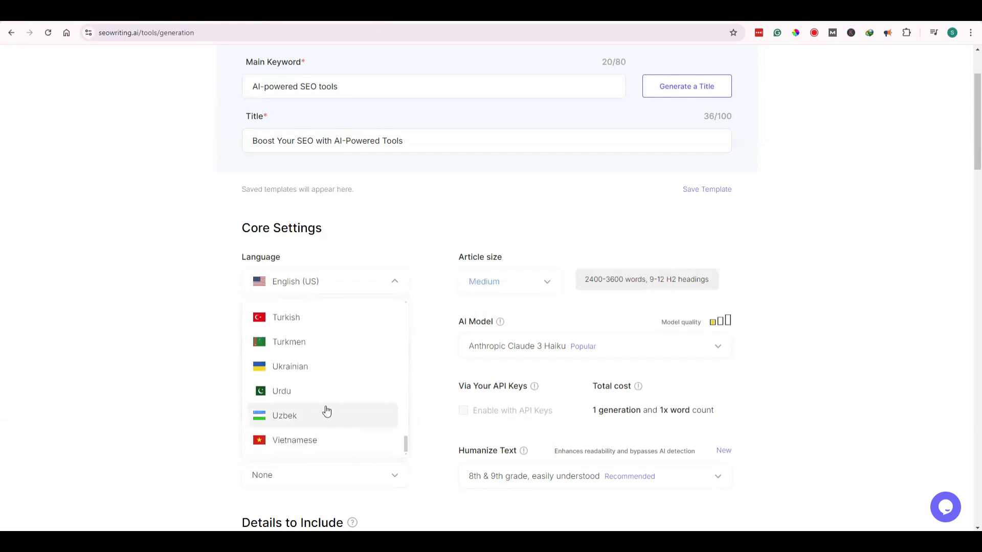
pyautogui.scroll(20, 405, 450)
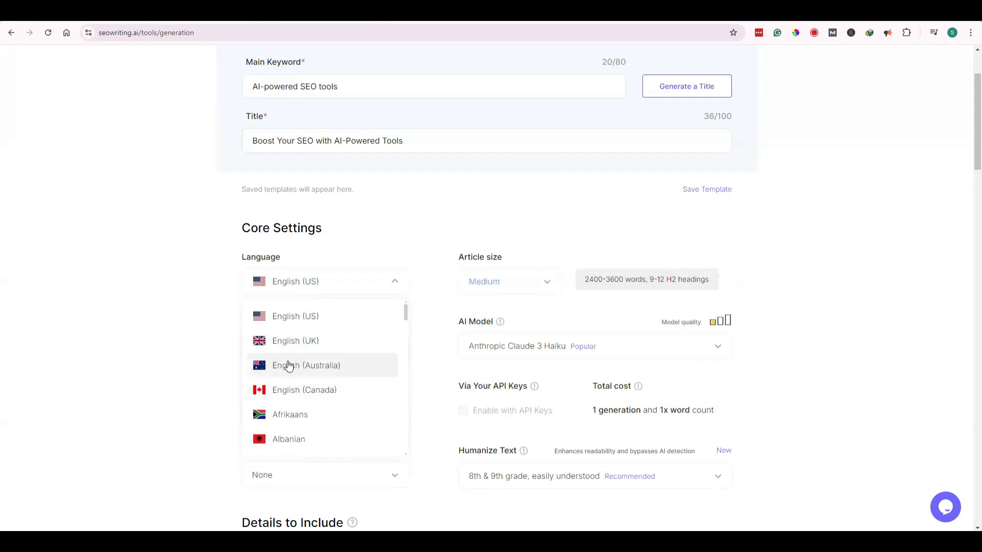
pyautogui.click(295, 318)
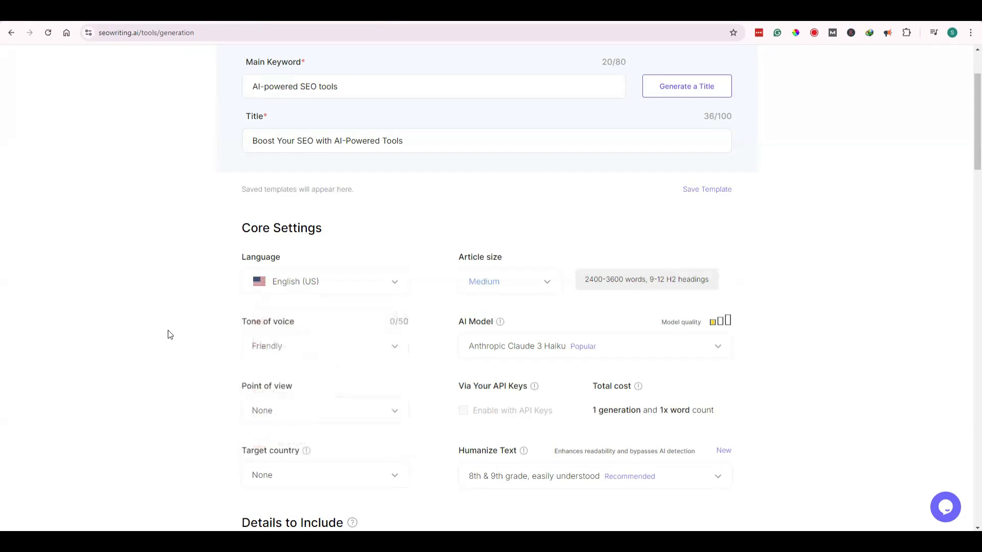
# Set the article size to Medium in the core settings
pyautogui.click(545, 282)
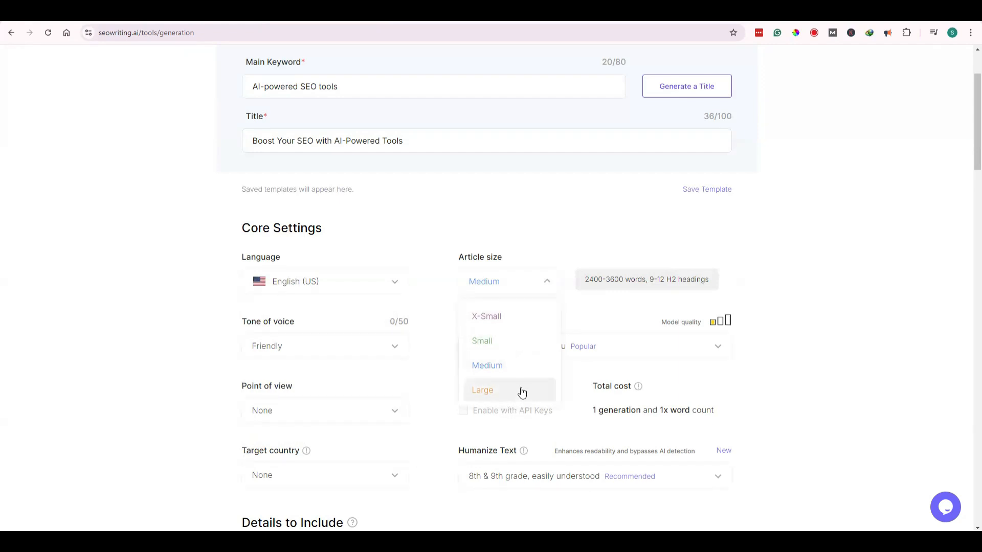
pyautogui.click(514, 366)
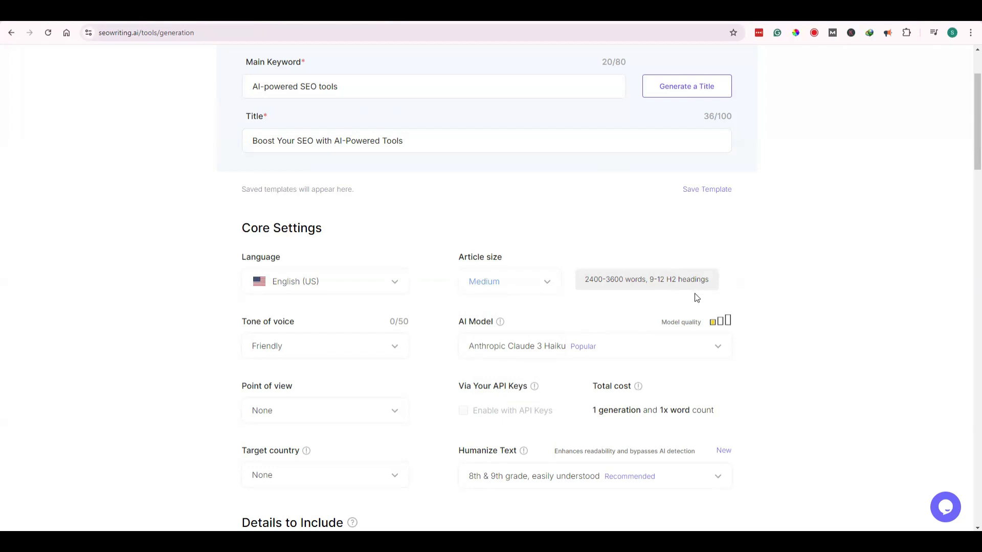
pyautogui.click(512, 282)
pyautogui.click(478, 390)
# Look through the tone of voice options and set the article's tone to Informational
pyautogui.scroll(-1, 566, 294)
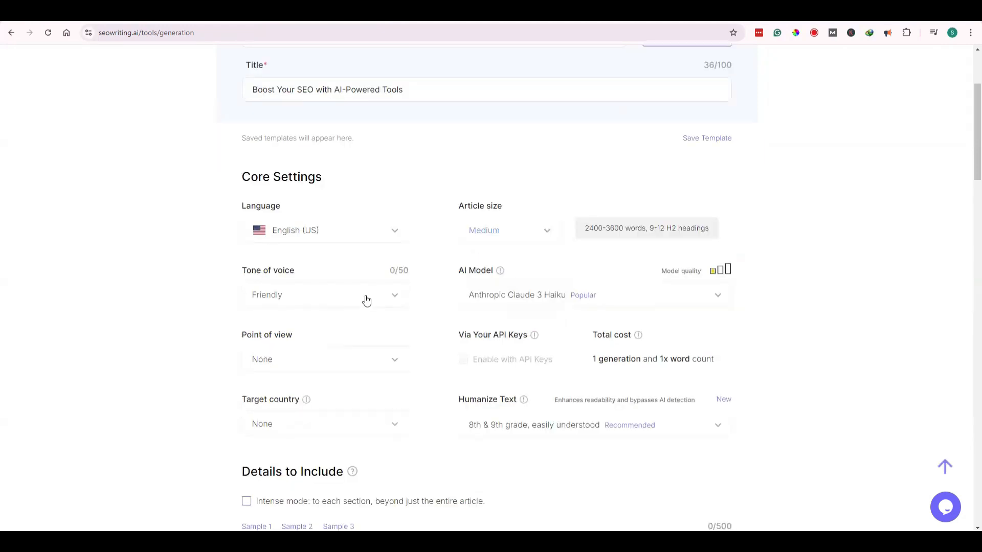
pyautogui.click(376, 295)
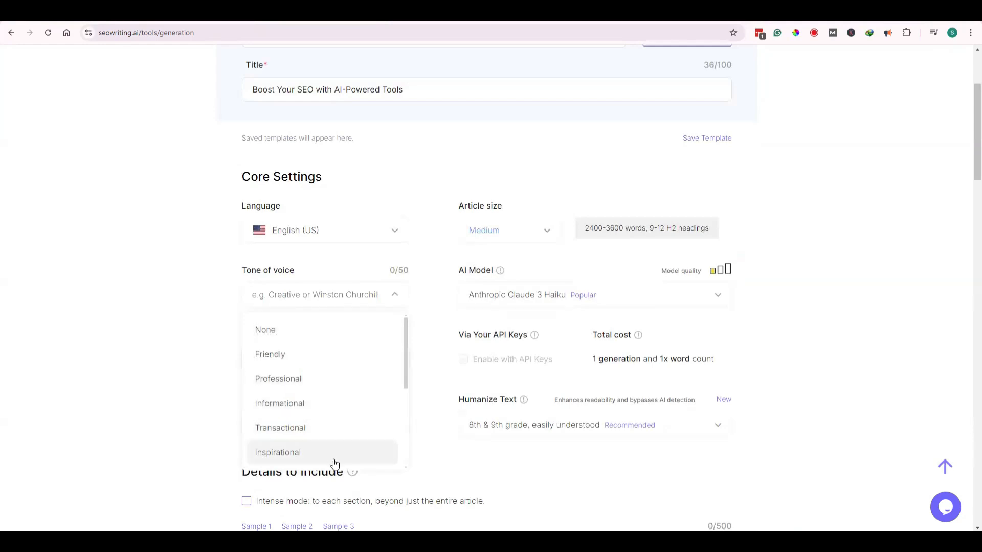
pyautogui.scroll(-3, 327, 440)
pyautogui.scroll(3, 315, 377)
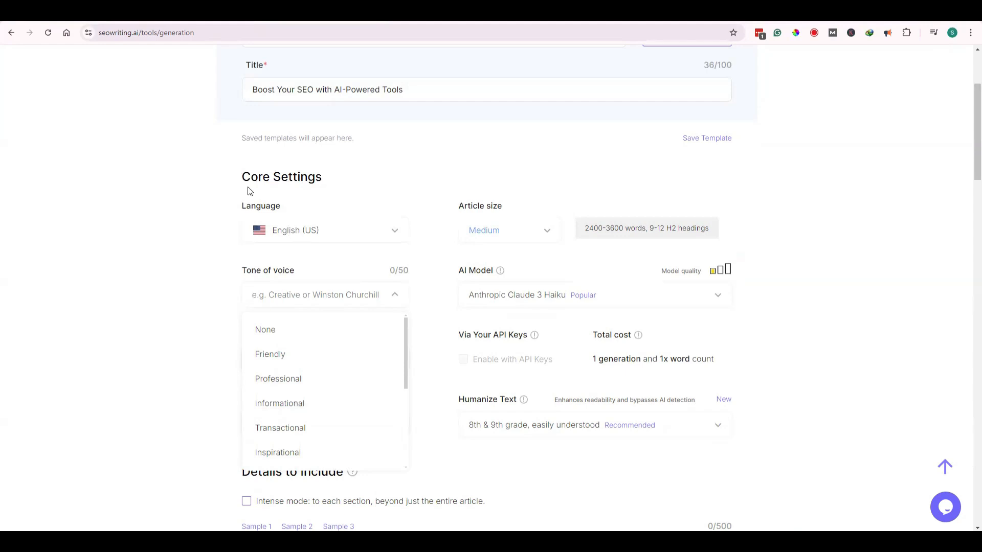
pyautogui.click(312, 408)
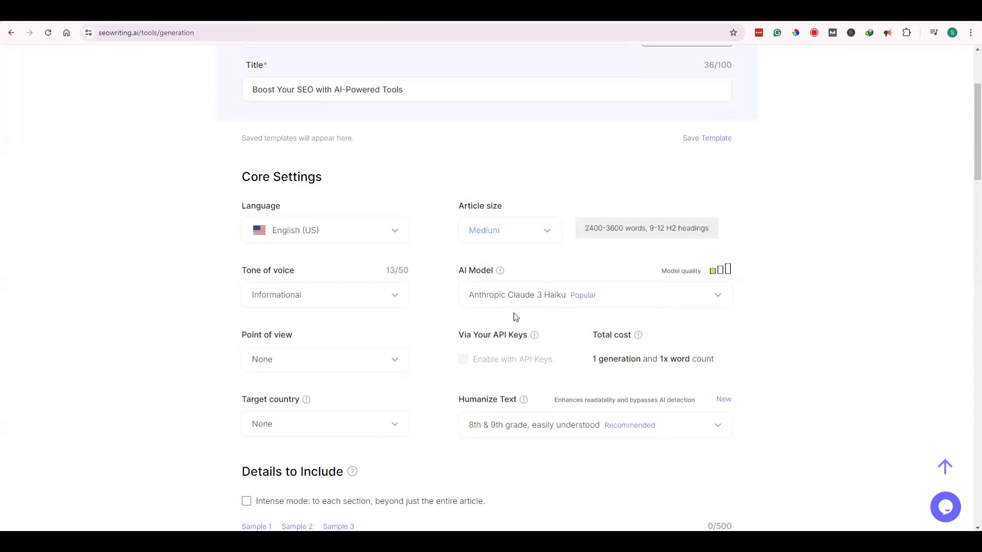
# Choose Anthropic Claude 3 Haiku as the AI model and set the point of view to First person singular
pyautogui.click(716, 298)
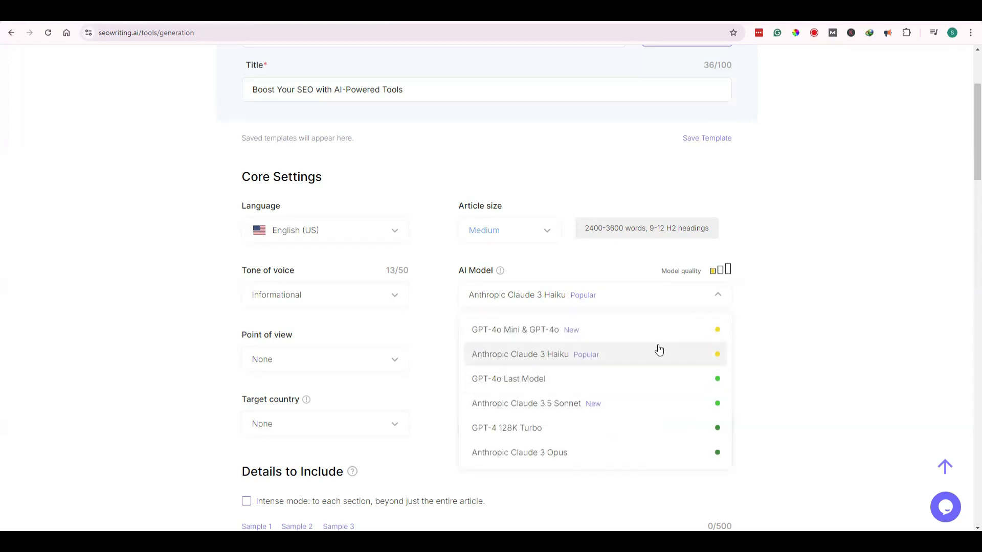
pyautogui.click(532, 358)
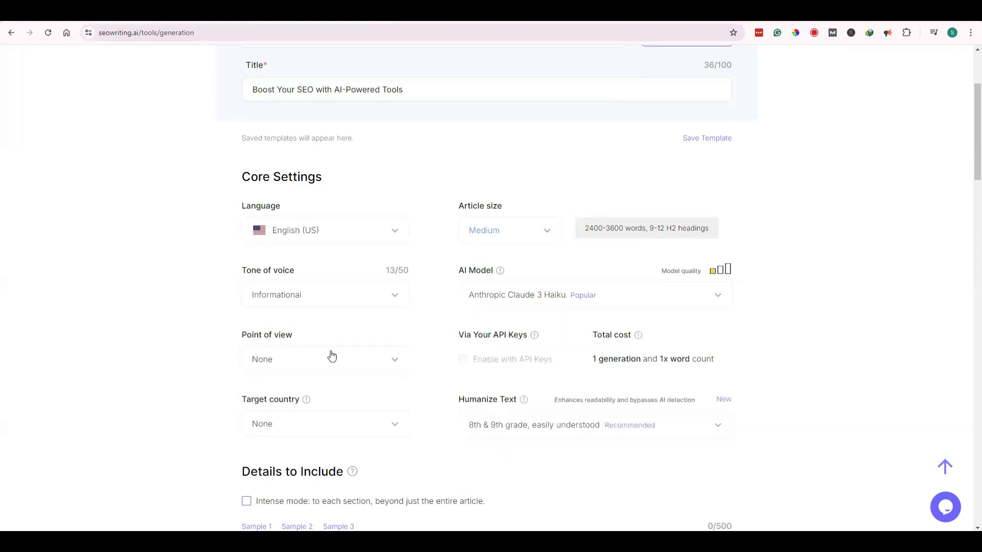
pyautogui.click(333, 365)
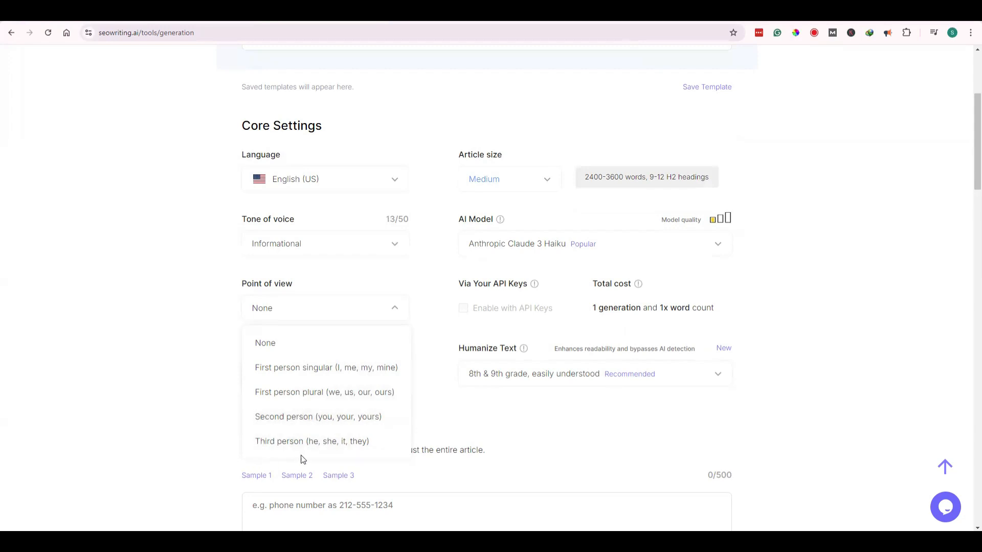
pyautogui.click(306, 369)
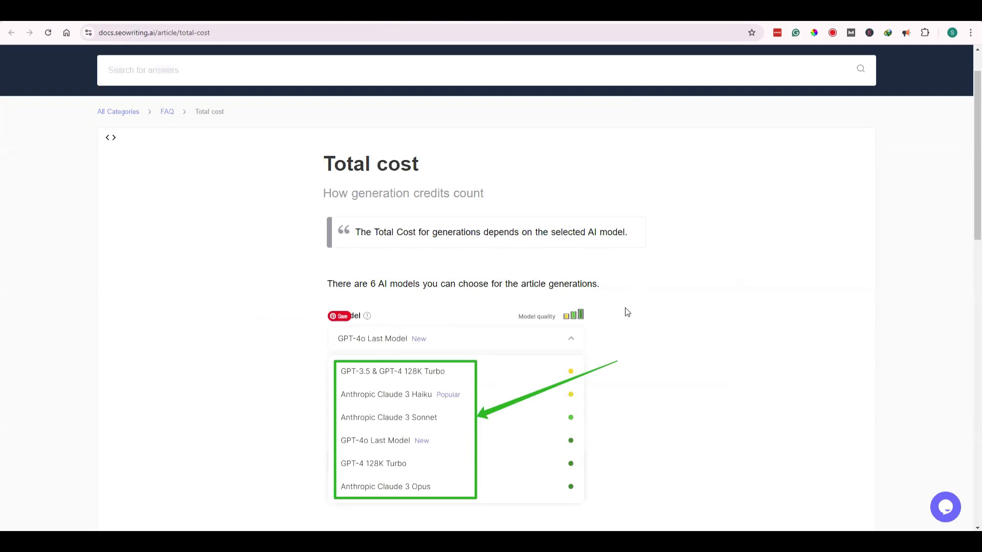
# Read the Total cost help article to see how generation credits are counted for the different AI models
pyautogui.scroll(-5, 627, 314)
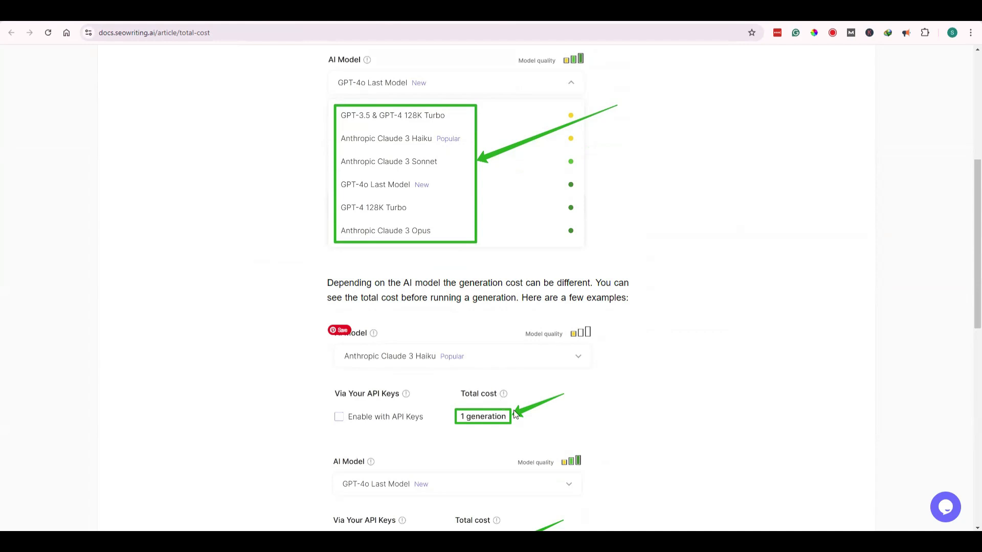
pyautogui.scroll(-3, 519, 430)
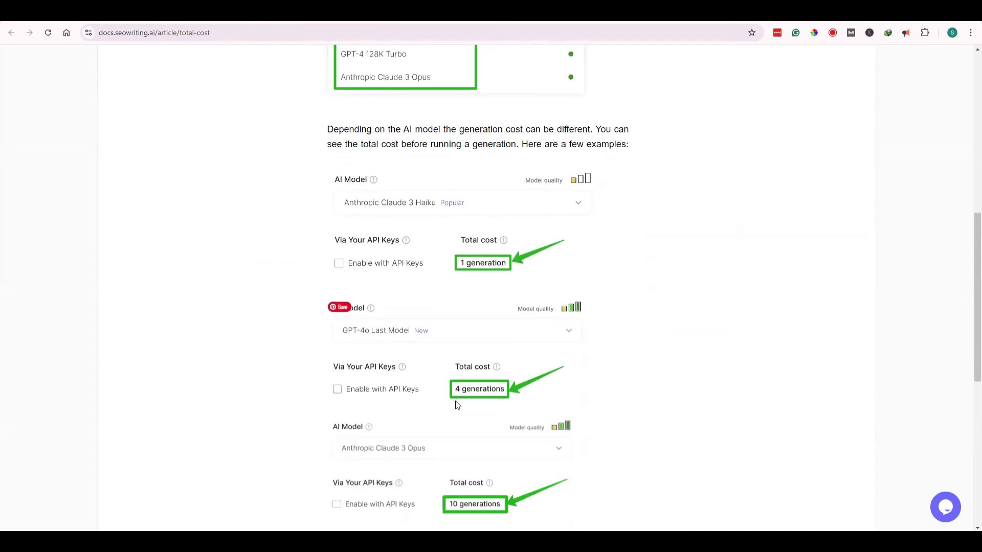
pyautogui.scroll(-1, 460, 402)
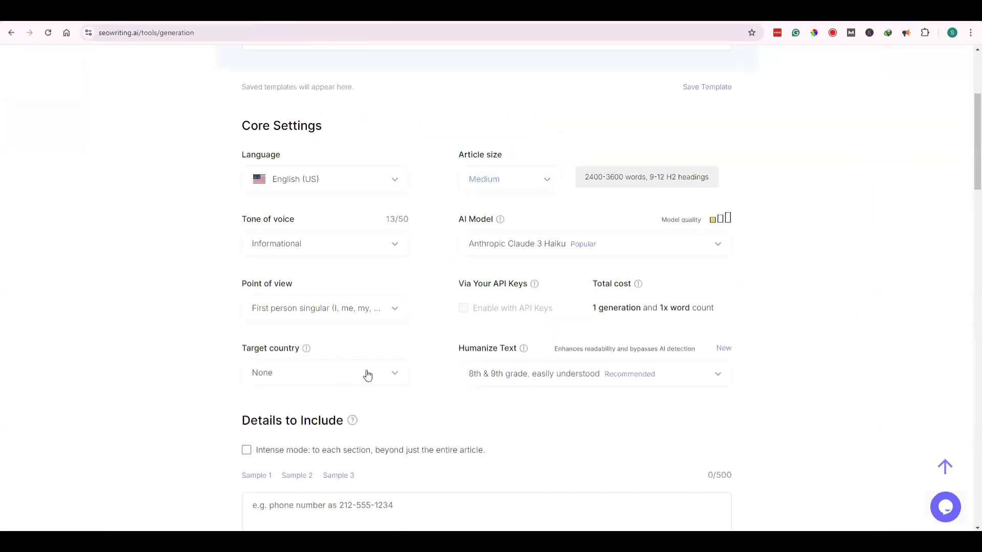
# Set the article's target country to United States in the core settings
pyautogui.click(367, 375)
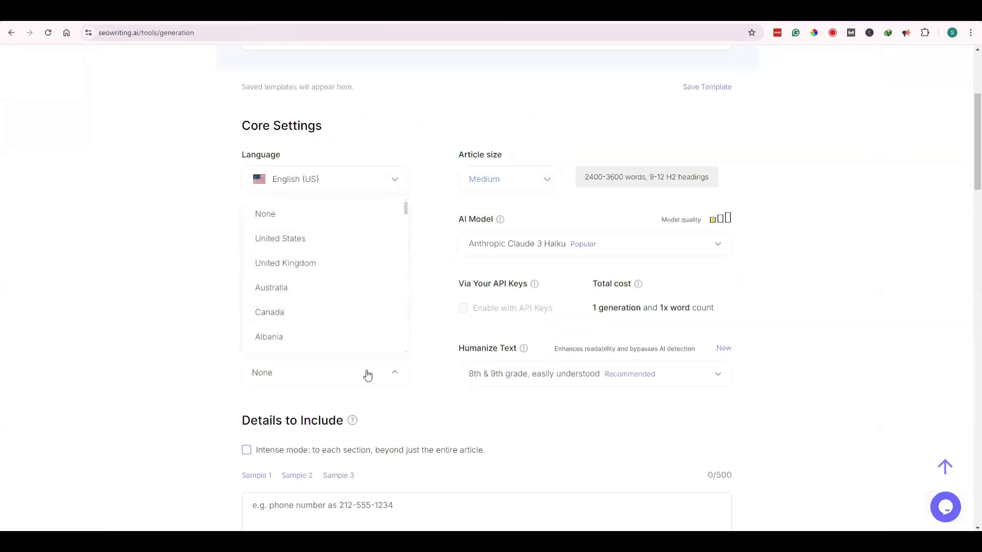
pyautogui.scroll(-2, 325, 263)
pyautogui.scroll(2, 327, 273)
pyautogui.click(320, 240)
pyautogui.scroll(-3, 736, 231)
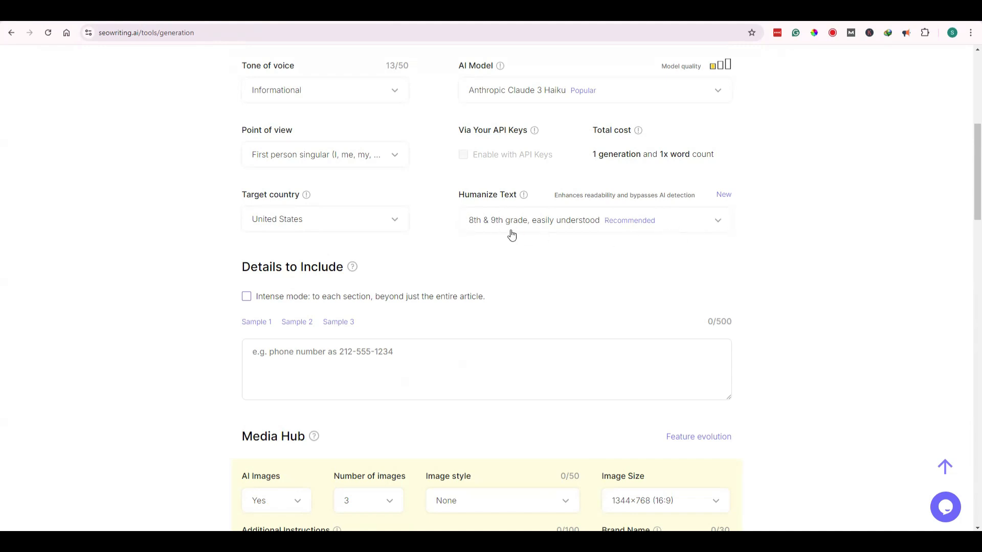
# Look through the Humanize Text readability levels, from 5th grade to Professional, keeping the recommended 8th & 9th grade level
pyautogui.click(698, 222)
pyautogui.scroll(2, 697, 340)
pyautogui.scroll(3, 703, 342)
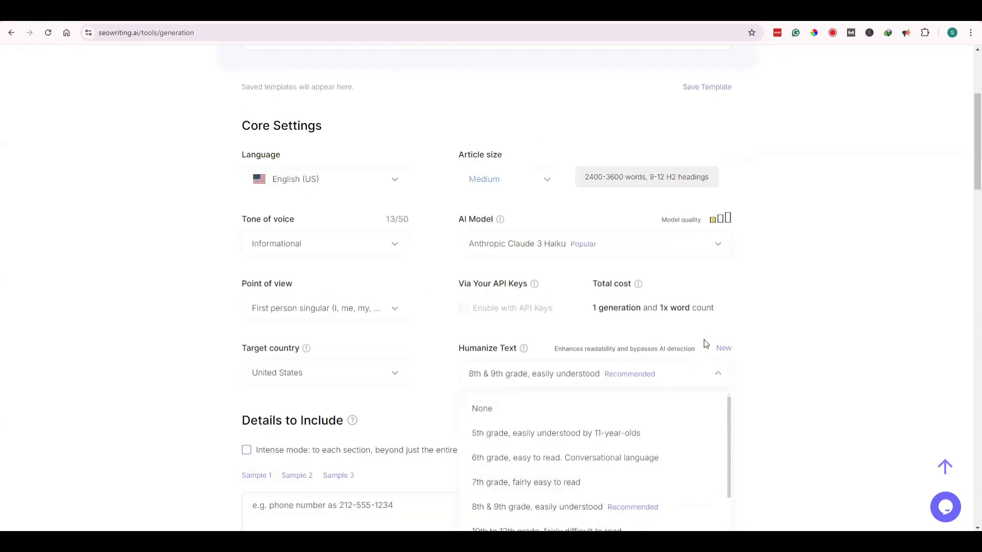
pyautogui.scroll(-3, 703, 342)
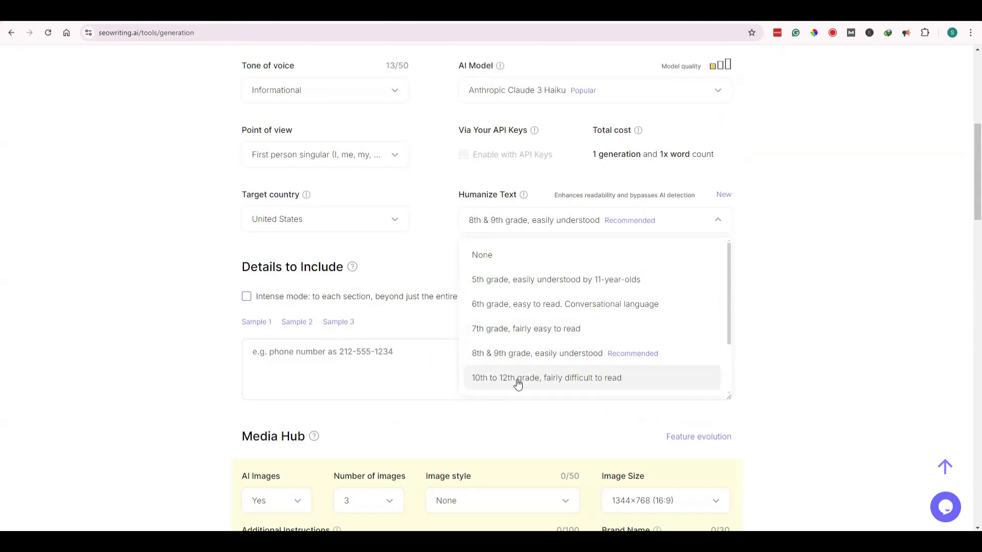
pyautogui.scroll(-2, 658, 347)
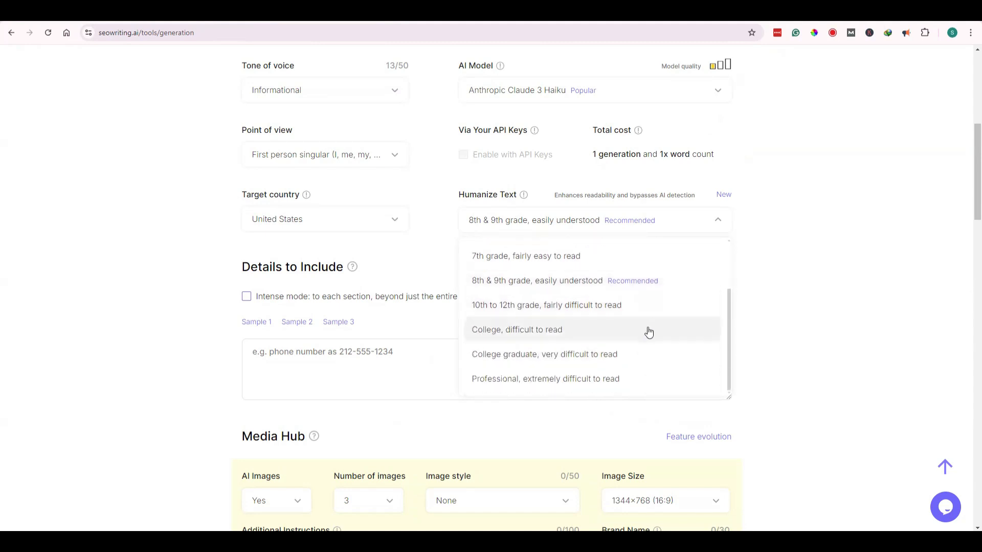
pyautogui.click(321, 243)
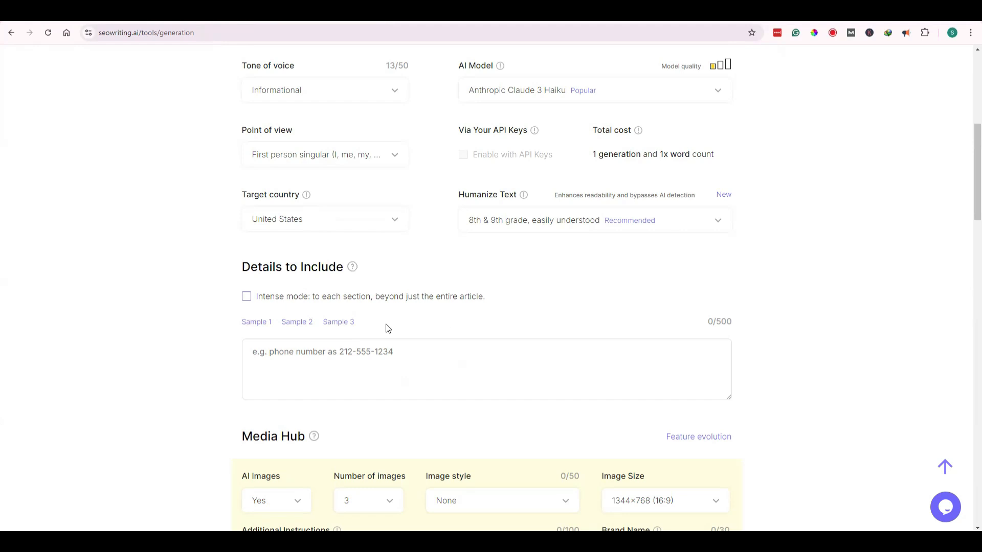
# Look through the Media Hub options for AI images, number of images, image style and image size
pyautogui.scroll(-1, 376, 306)
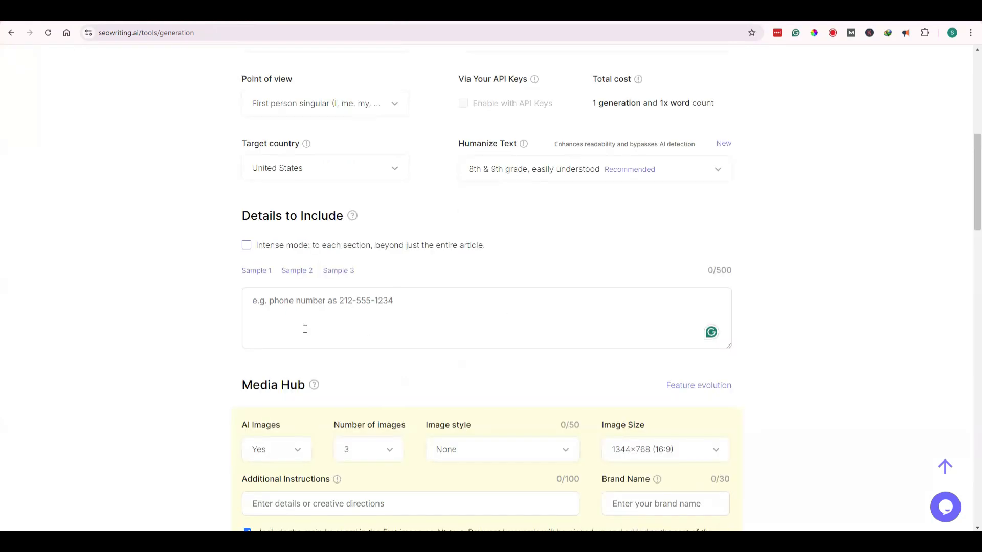
pyautogui.scroll(-3, 427, 325)
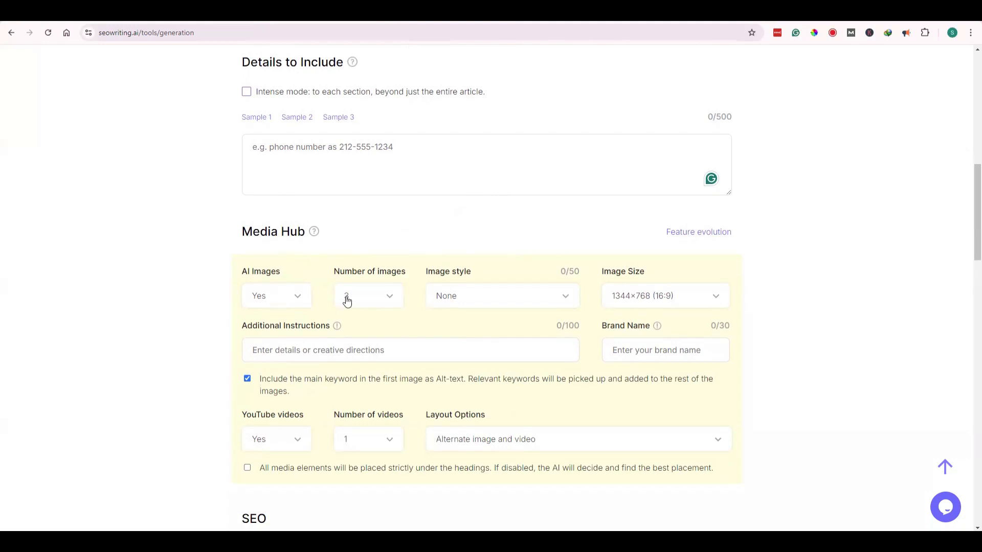
pyautogui.click(284, 298)
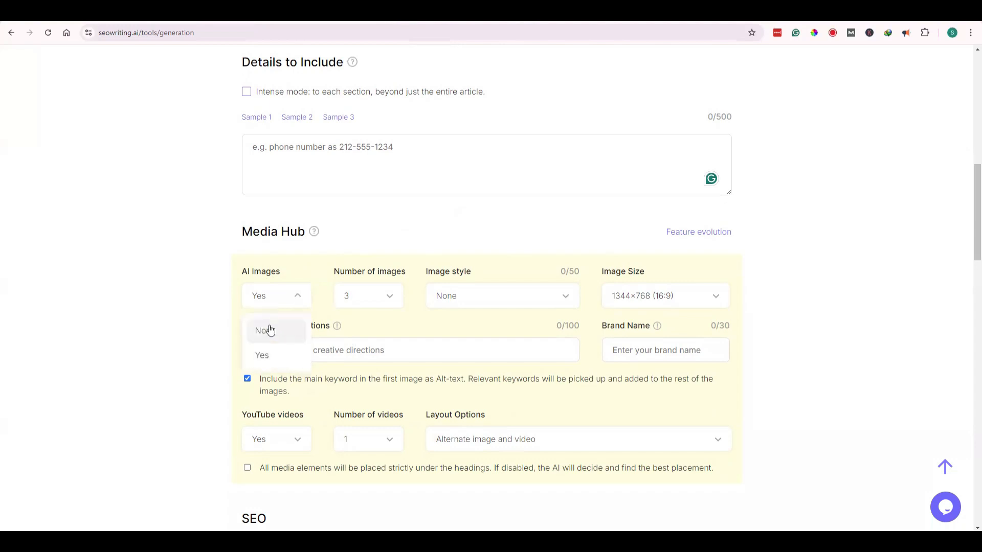
pyautogui.click(353, 297)
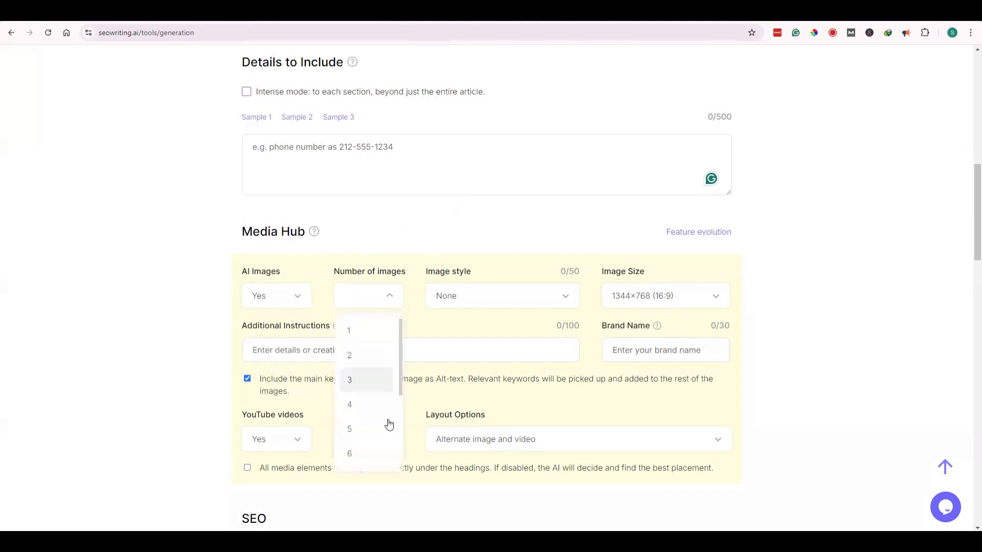
pyautogui.click(555, 298)
pyautogui.scroll(-5, 503, 351)
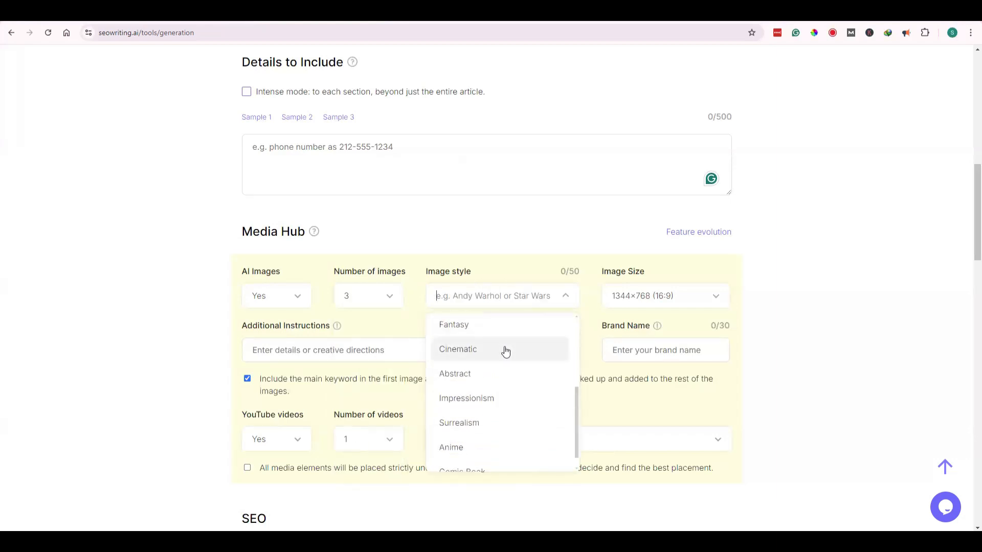
pyautogui.scroll(-1, 521, 389)
pyautogui.click(710, 297)
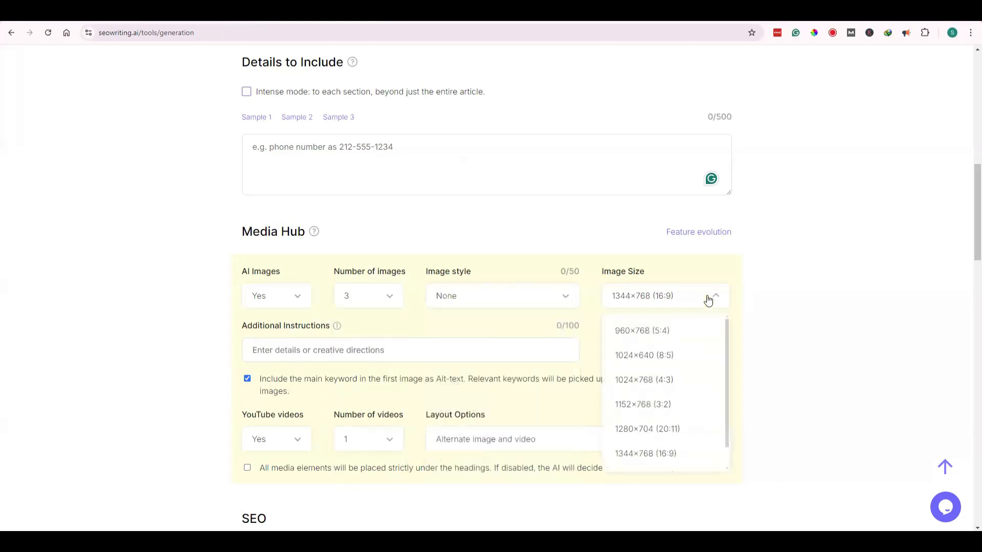
pyautogui.scroll(1, 506, 338)
# Set the Media Hub image style to Comic Book, leaving the additional instructions and brand name empty
pyautogui.click(532, 351)
pyautogui.click(517, 509)
pyautogui.scroll(-1, 454, 361)
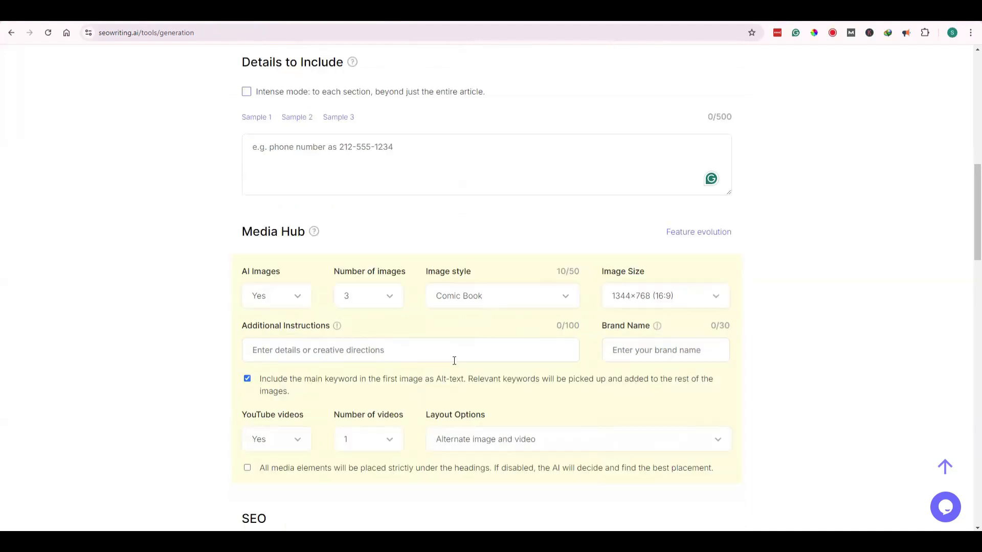
pyautogui.click(376, 350)
pyautogui.click(644, 350)
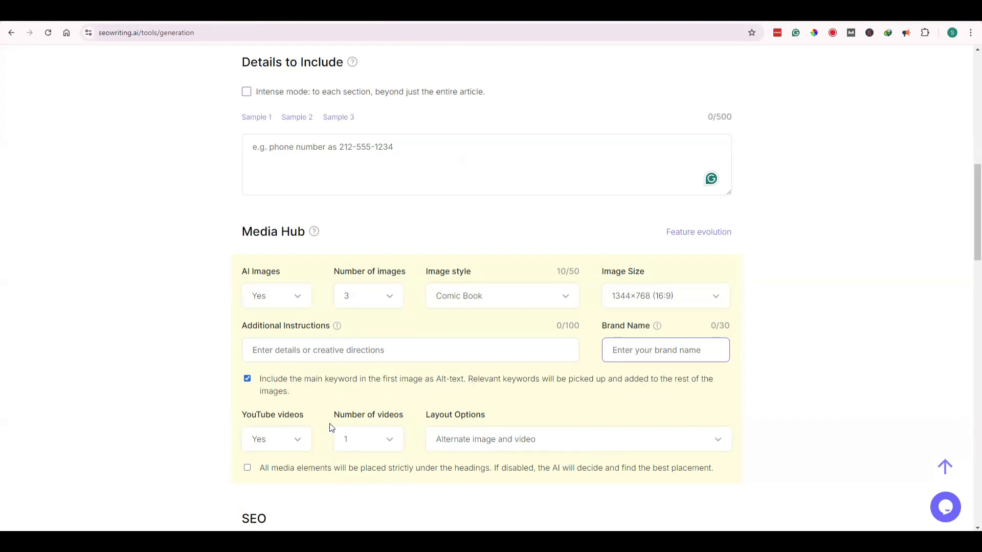
# Turn off the main-keyword Alt-text option and include 2 YouTube videos with the Alternate image and video layout
pyautogui.scroll(-1, 321, 393)
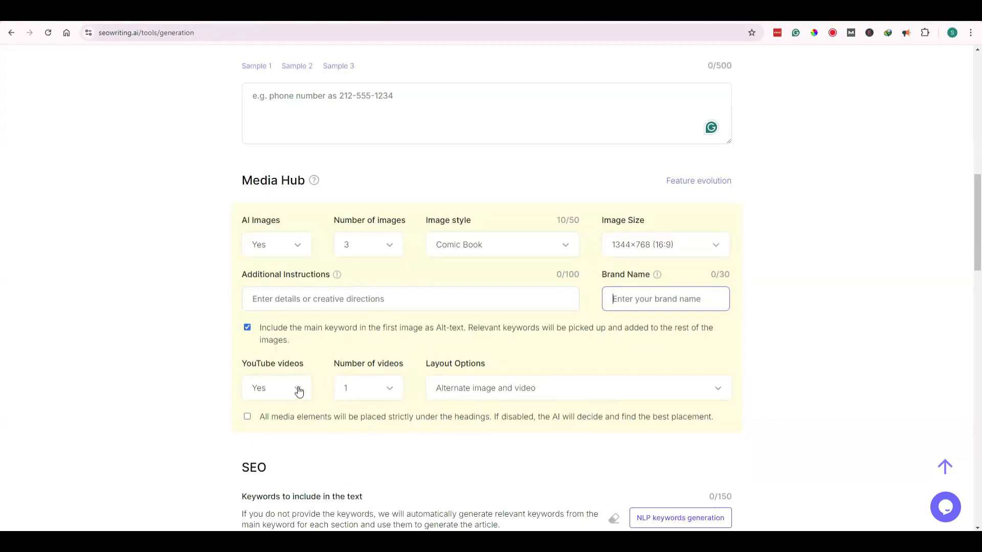
pyautogui.click(299, 391)
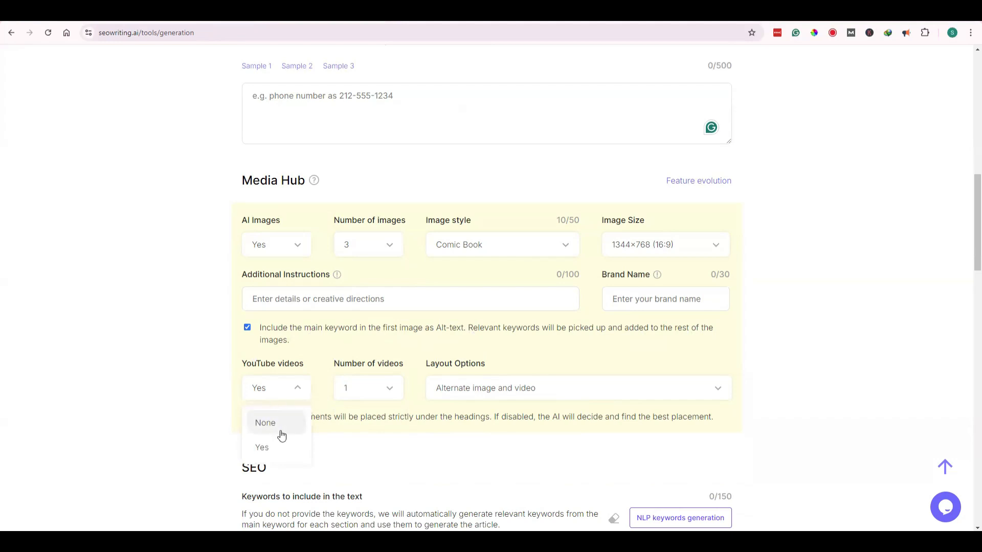
pyautogui.click(390, 387)
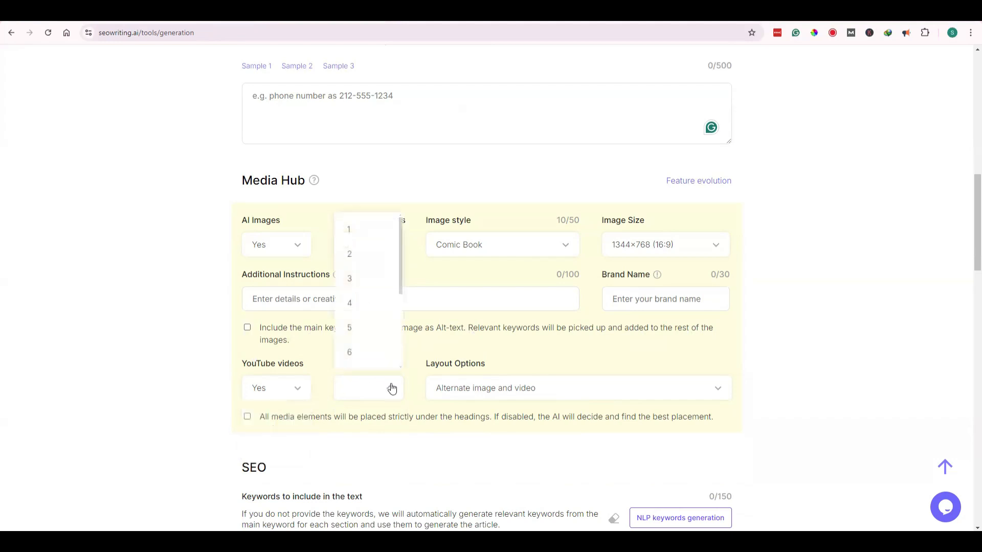
pyautogui.click(357, 254)
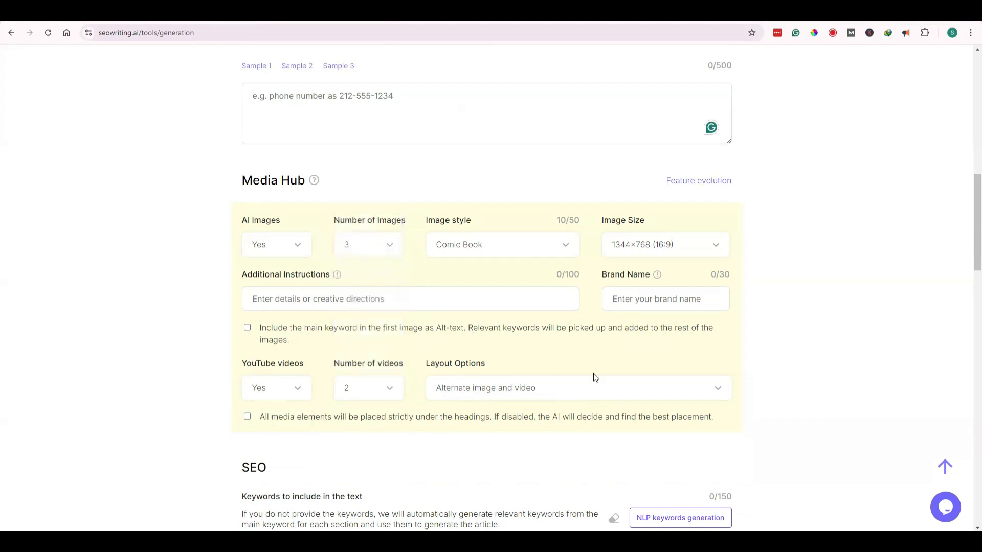
pyautogui.click(595, 378)
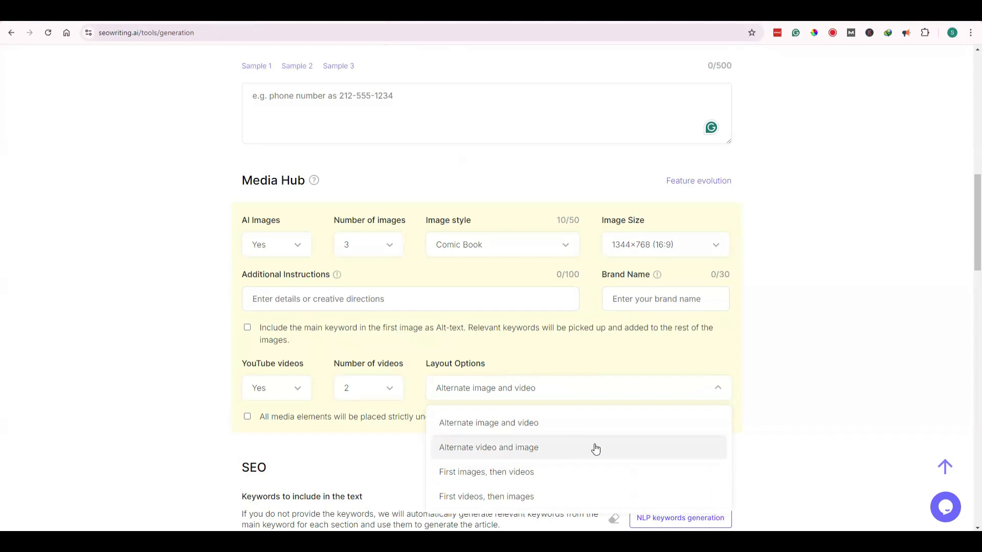
pyautogui.click(541, 430)
# Generate NLP keywords to include in the text and fill the introductory hook brief with the Question preset
pyautogui.scroll(-2, 281, 344)
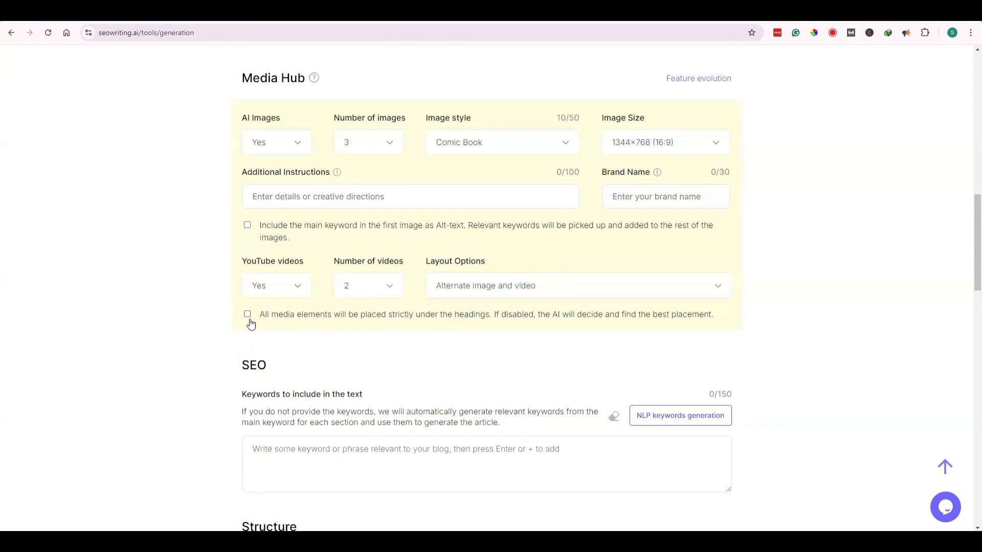
pyautogui.scroll(-3, 341, 240)
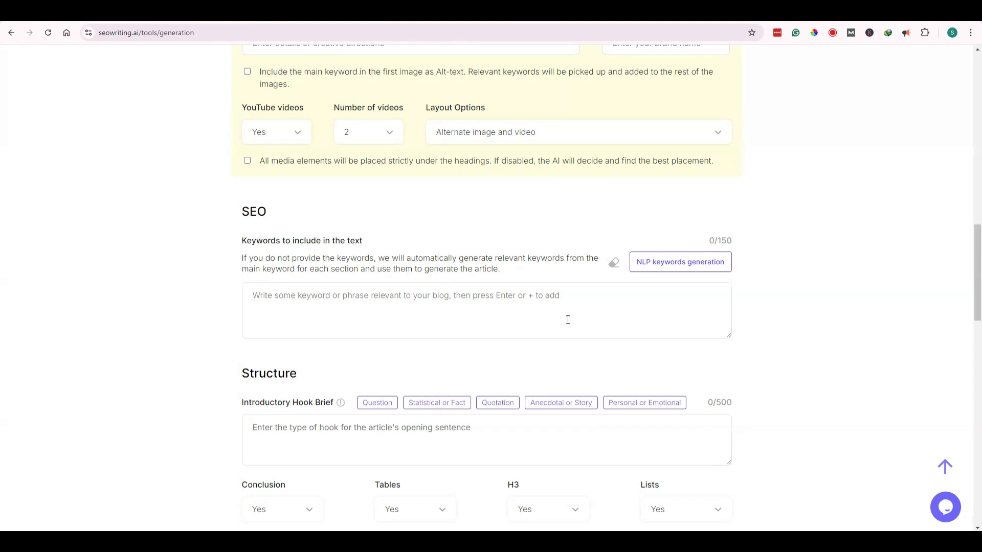
pyautogui.click(680, 269)
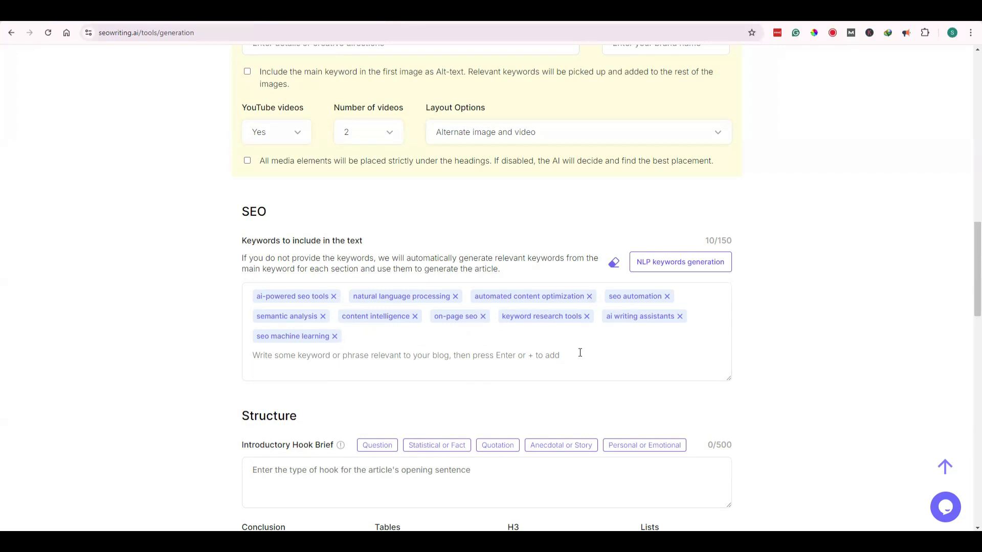
pyautogui.click(369, 343)
pyautogui.scroll(-3, 443, 348)
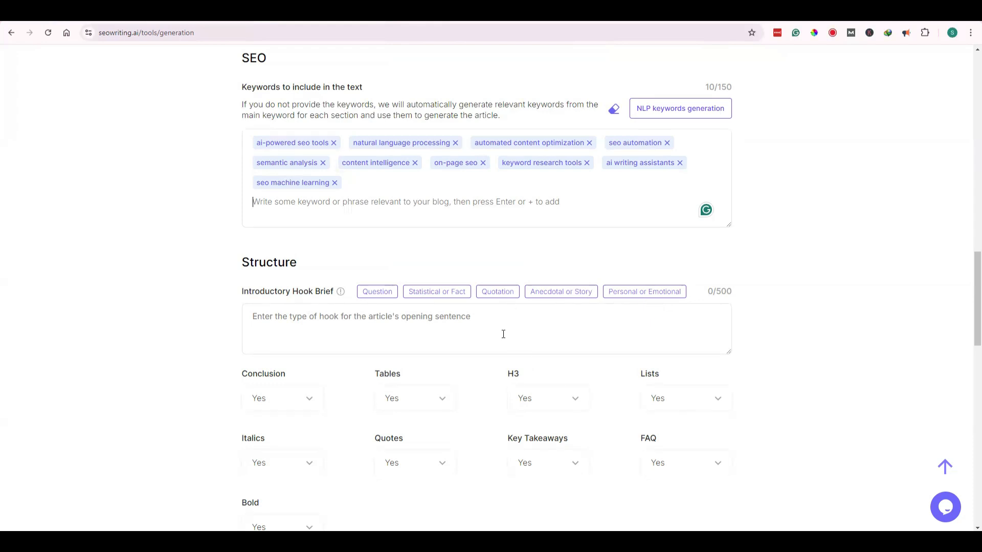
pyautogui.click(386, 298)
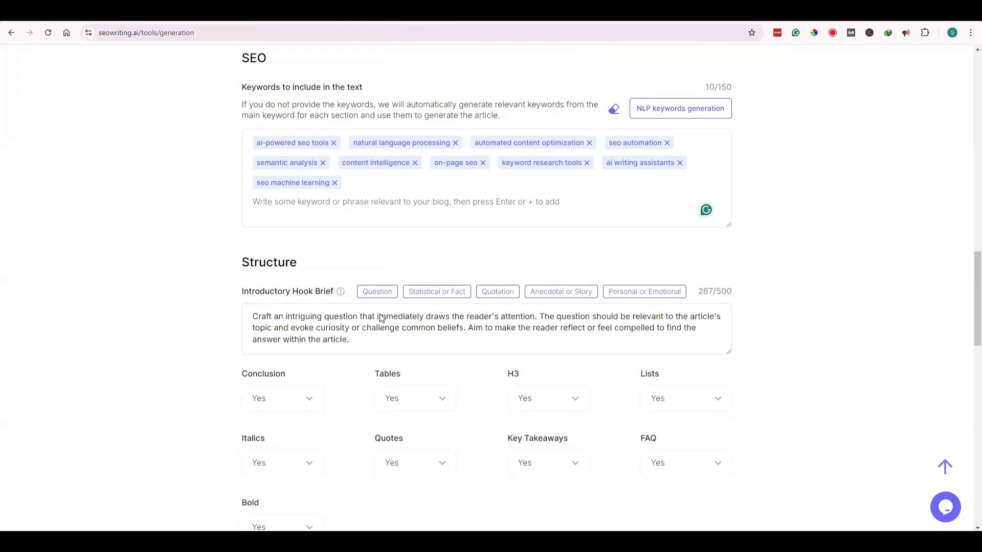
# Set Tables and Lists to No in the article's structure settings
pyautogui.scroll(-2, 324, 306)
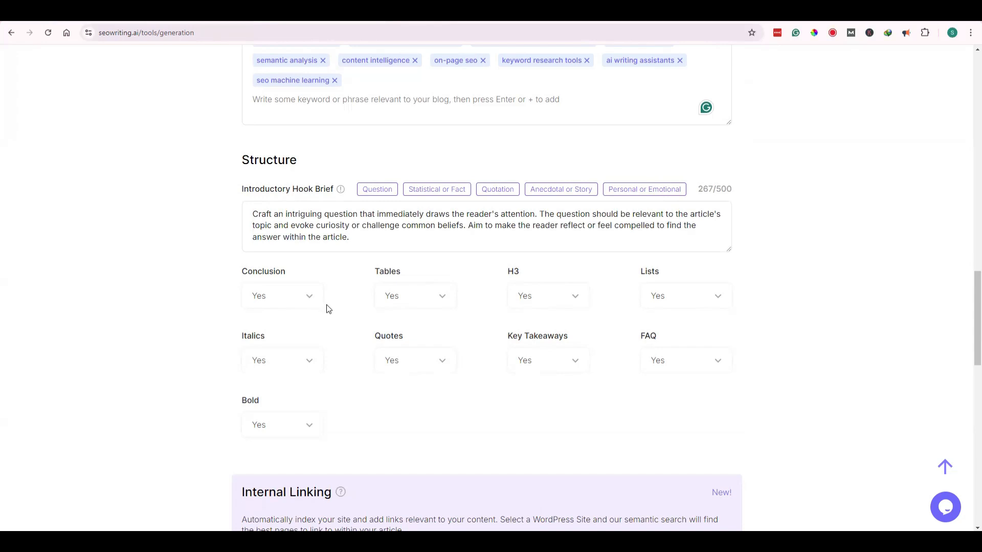
pyautogui.click(311, 301)
pyautogui.click(311, 301)
pyautogui.click(440, 298)
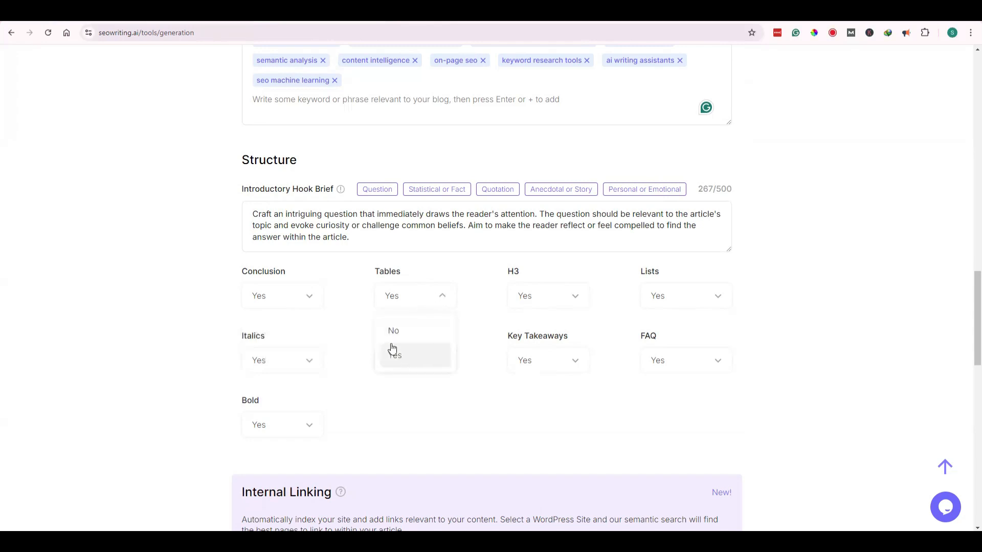
pyautogui.click(416, 331)
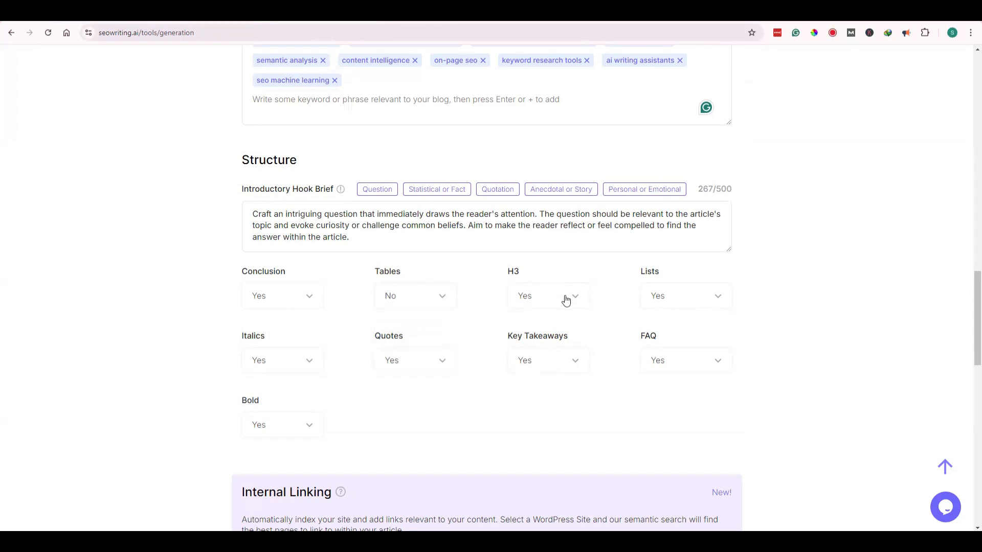
pyautogui.click(693, 301)
pyautogui.click(674, 336)
# Check the Key Takeaways, FAQ and Bold options in the structure settings, keeping each set to Yes
pyautogui.click(563, 360)
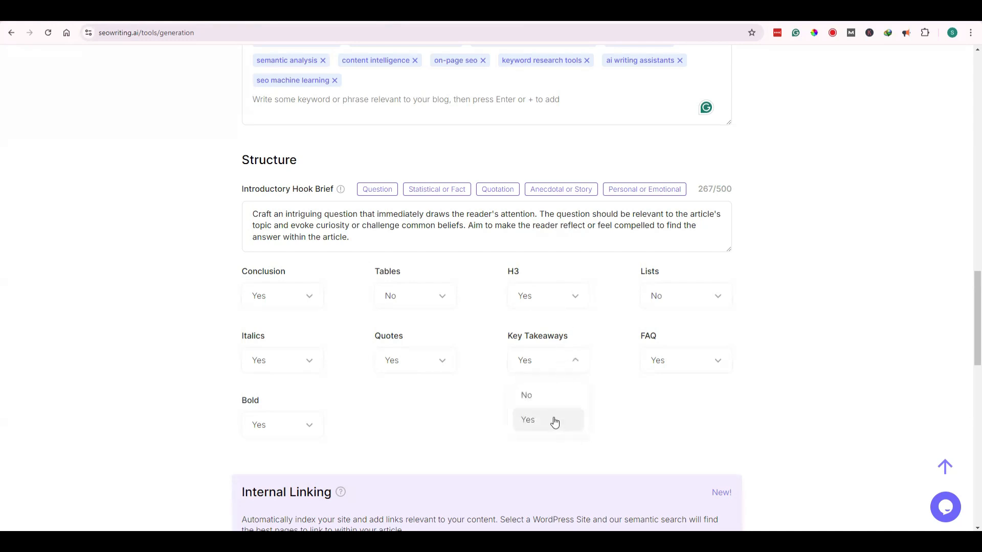
pyautogui.click(719, 362)
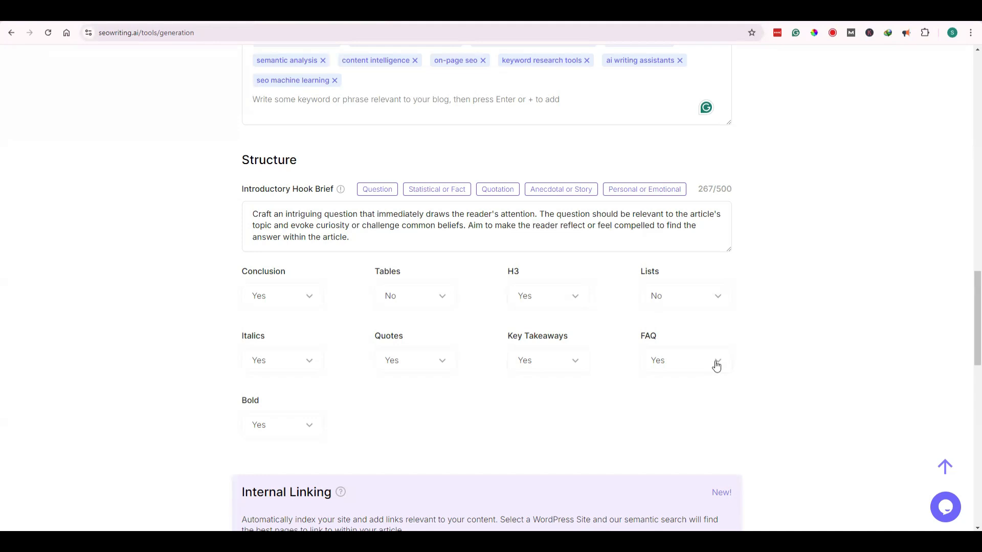
pyautogui.click(710, 365)
pyautogui.scroll(-2, 318, 314)
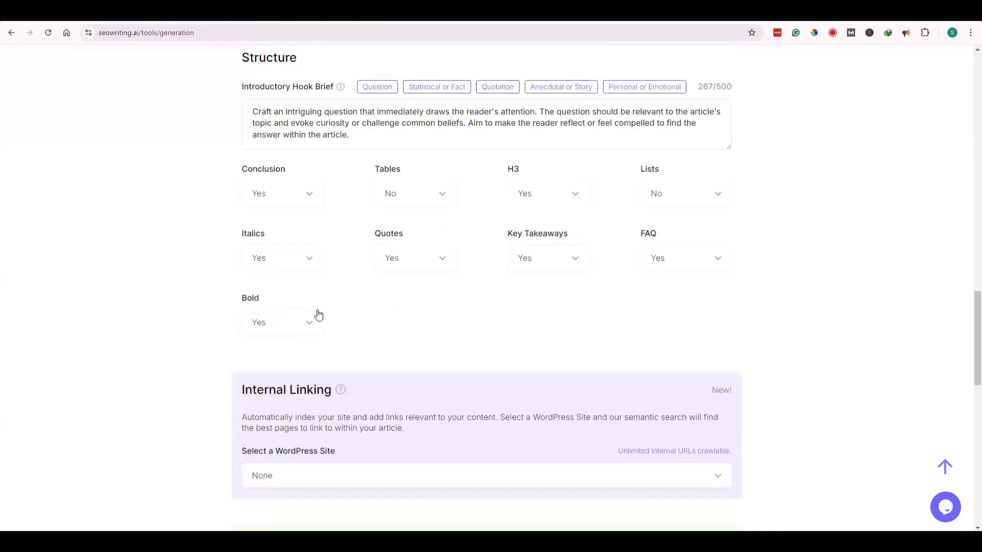
pyautogui.click(283, 330)
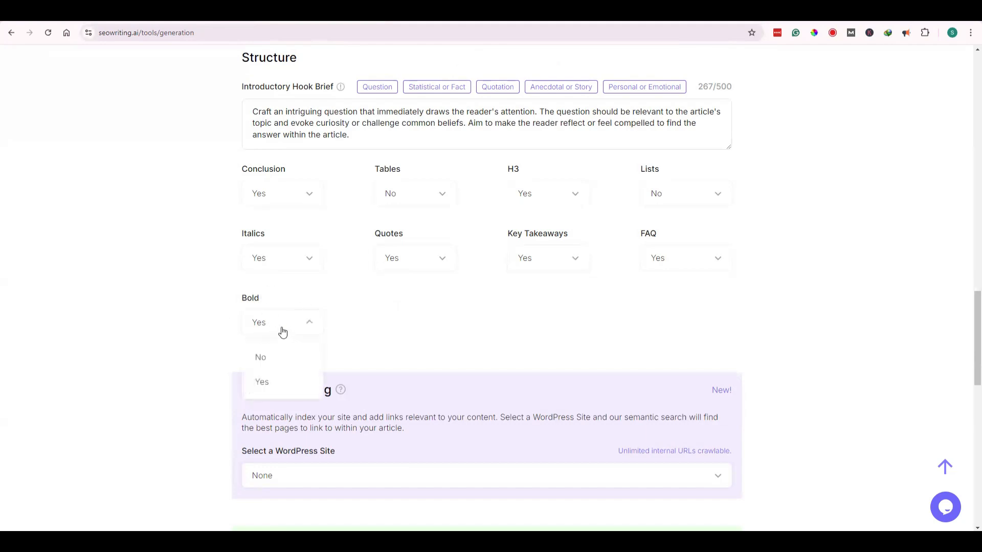
pyautogui.scroll(2, 348, 373)
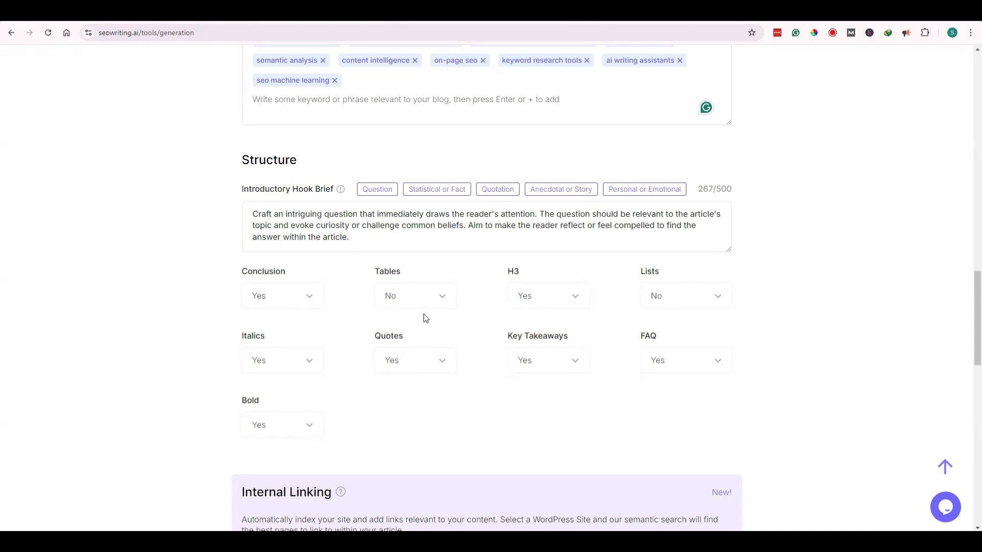
# Check which WordPress site choices are offered for internal linking, leaving the selection at None
pyautogui.scroll(-5, 419, 318)
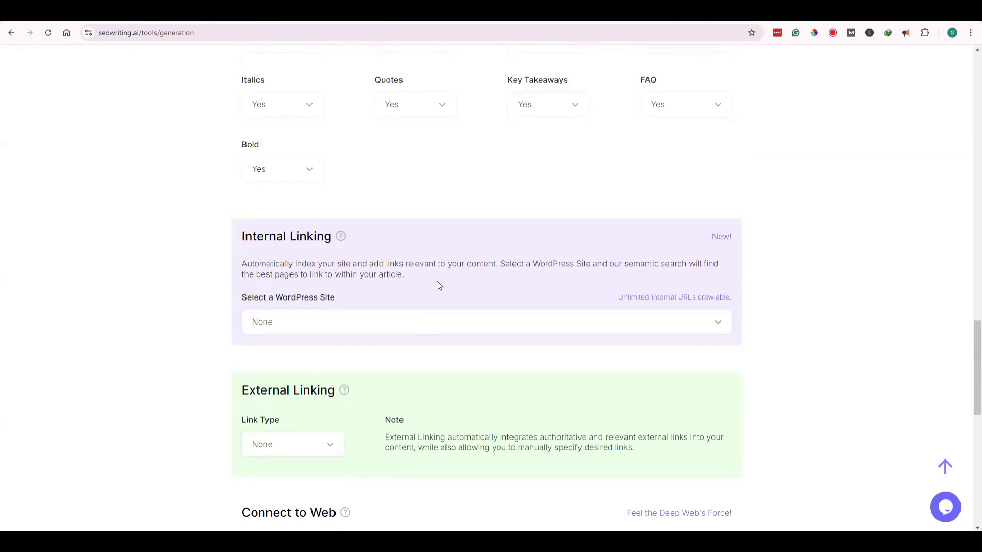
pyautogui.click(372, 324)
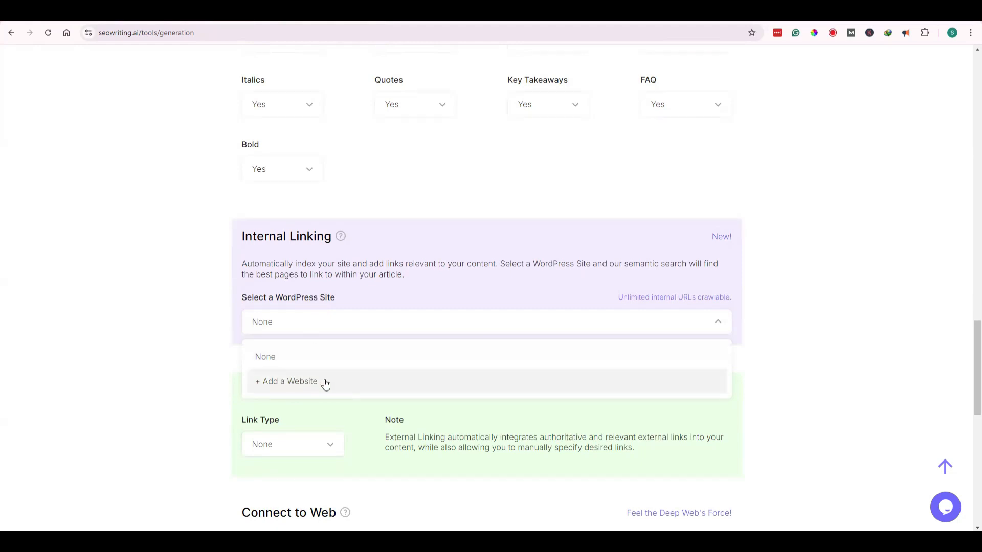
pyautogui.click(216, 373)
pyautogui.scroll(-2, 217, 373)
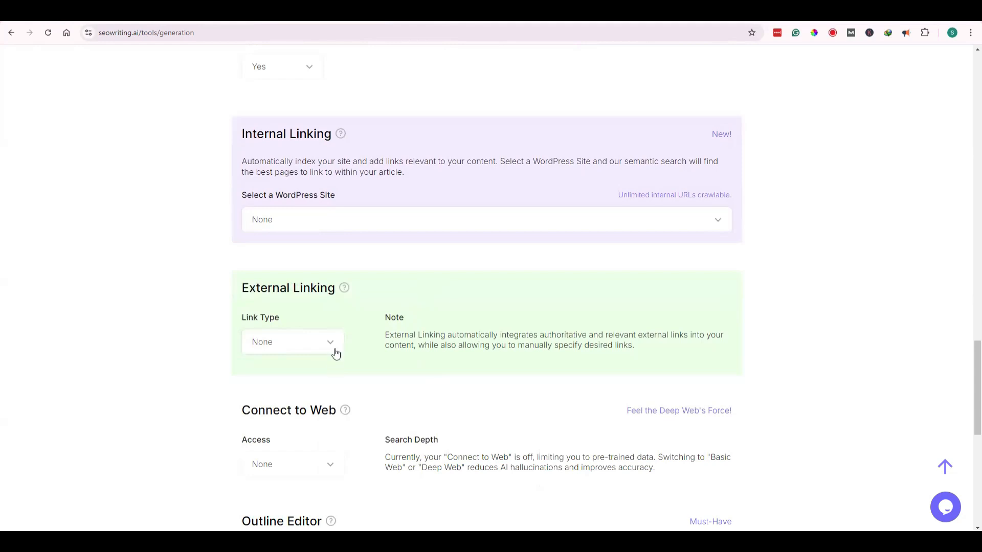
# Check the link type choices for external linking, leaving the selection at None
pyautogui.click(336, 349)
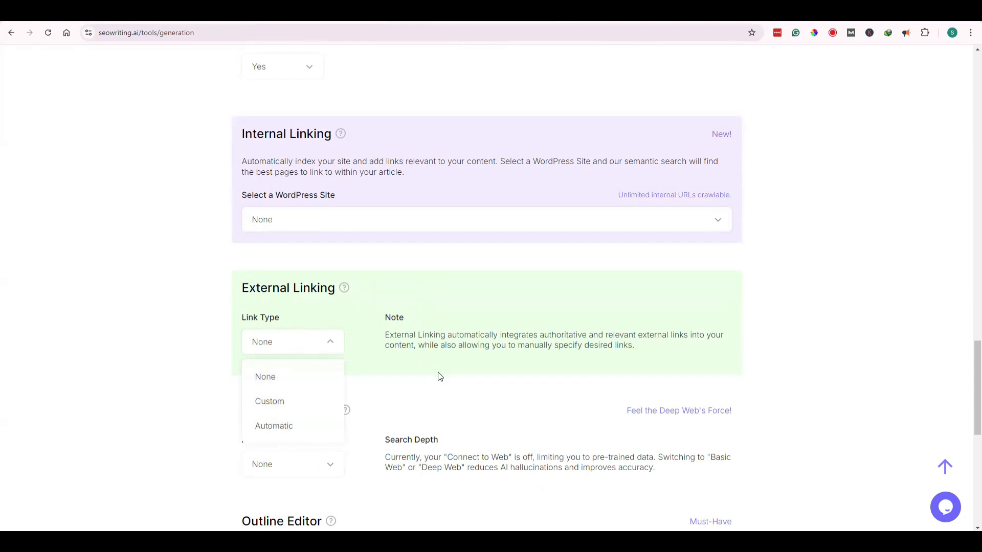
pyautogui.click(285, 386)
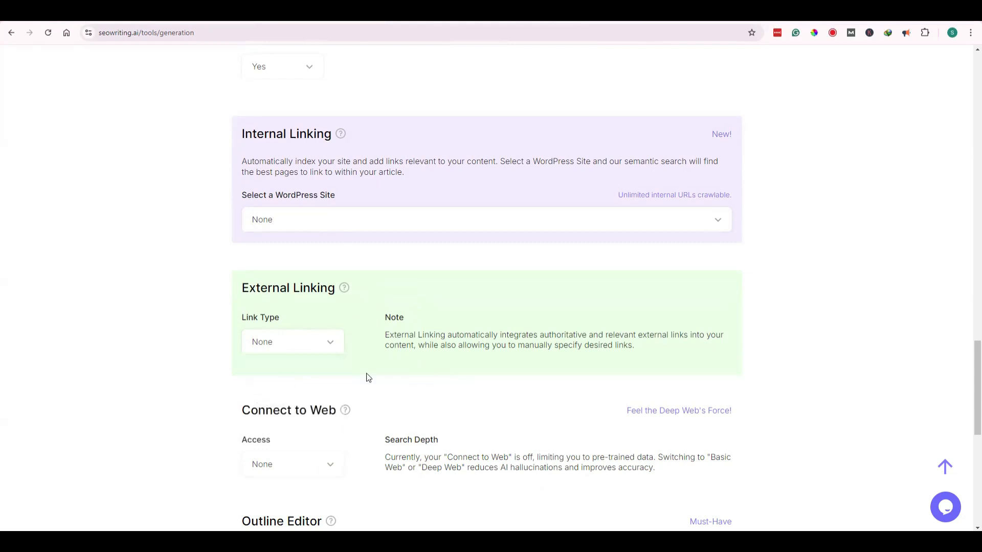
pyautogui.scroll(-3, 367, 368)
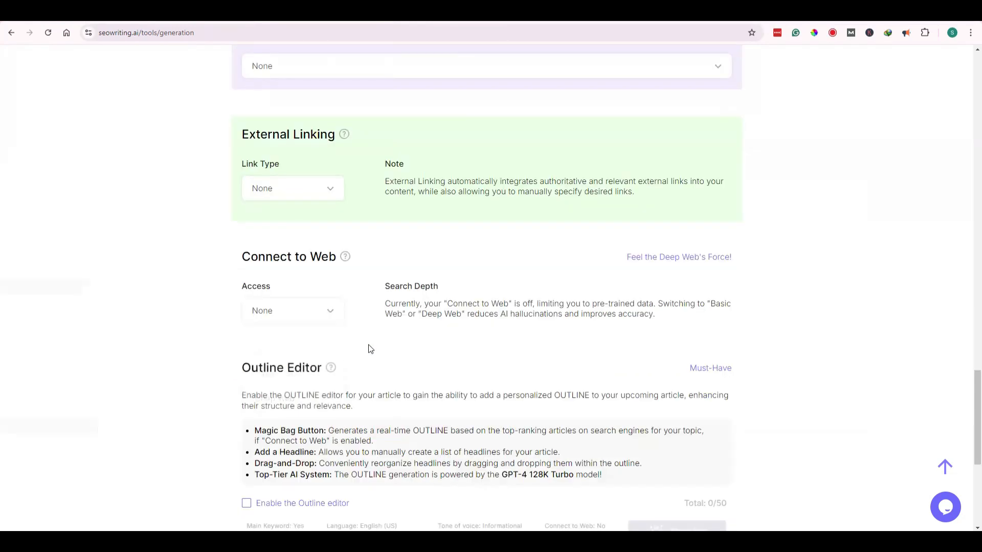
# Consult the Connect to Web documentation article and set the web access to Basic Web
pyautogui.click(331, 312)
pyautogui.click(394, 354)
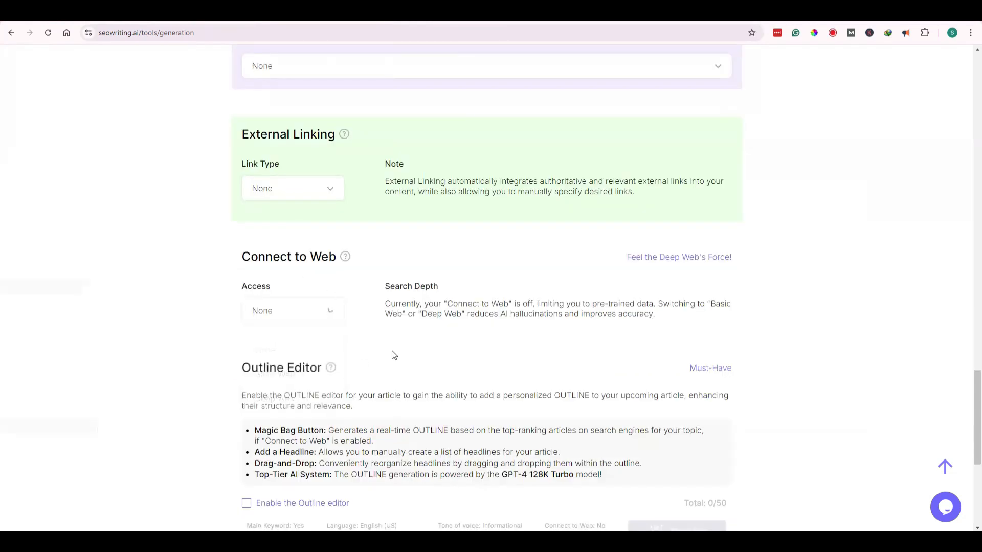
pyautogui.click(325, 321)
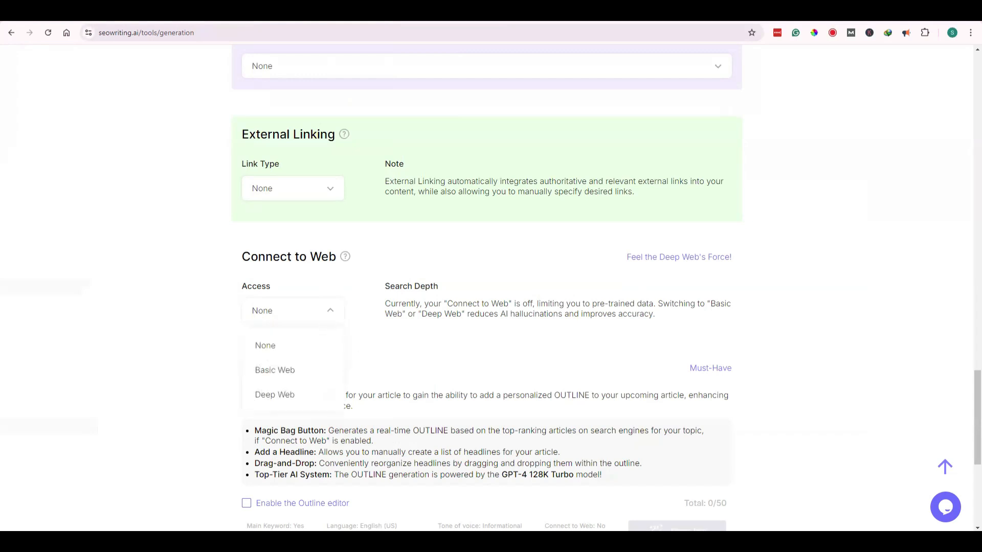
pyautogui.hotkey('ctrl', 'Tab')
pyautogui.scroll(-1, 347, 295)
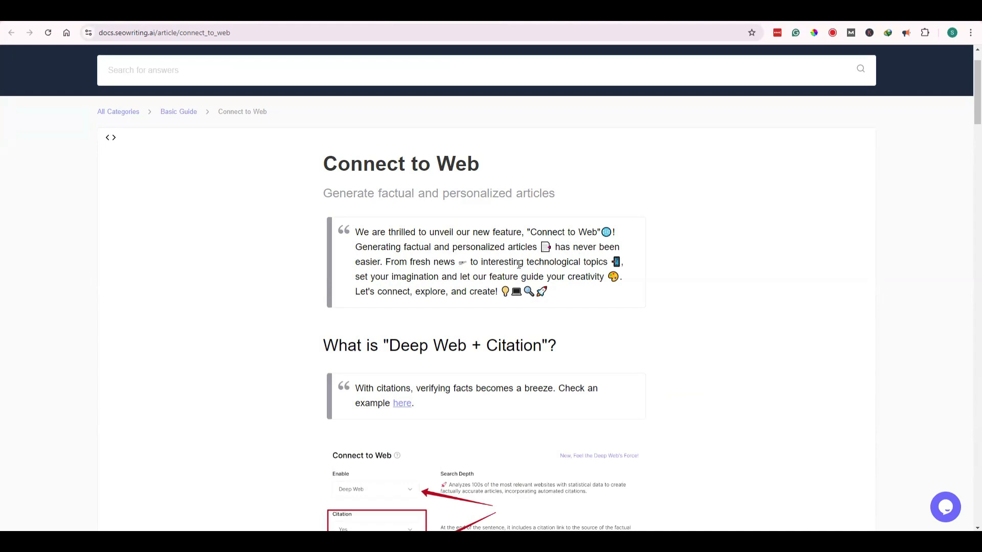
pyautogui.hotkey('ctrl', 'shift', 'Tab')
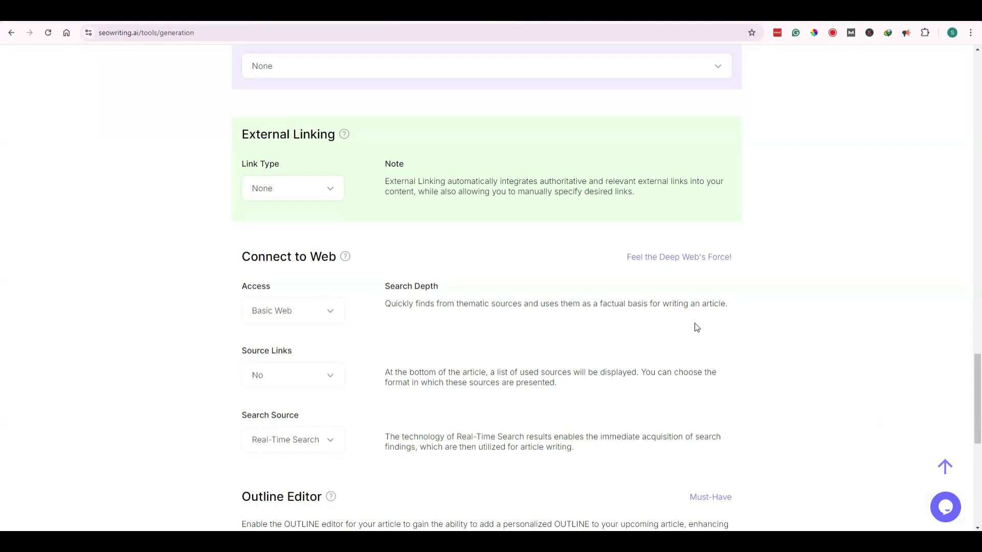
# Set Source Links to URL in the Connect to Web settings and check the other link formats offered
pyautogui.click(310, 377)
pyautogui.click(313, 277)
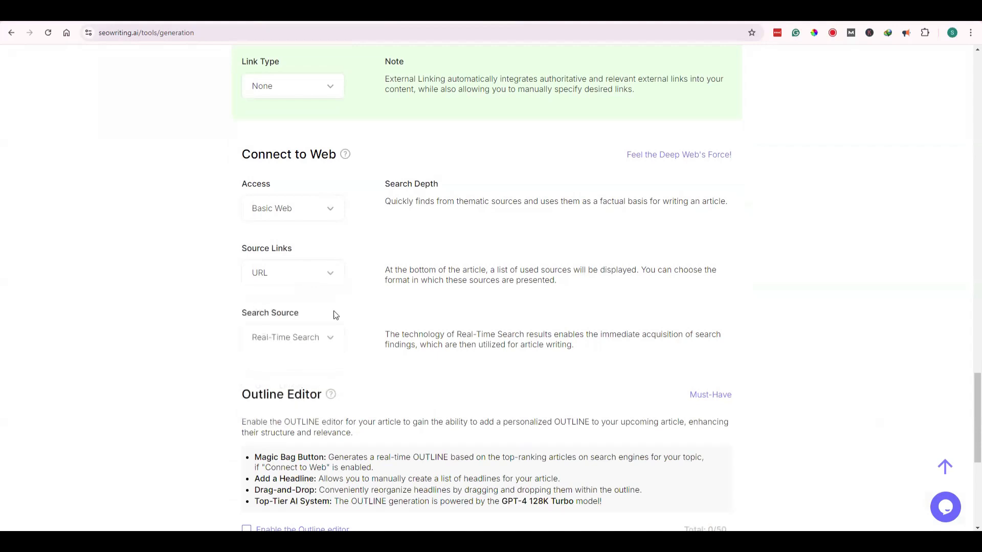
pyautogui.click(318, 276)
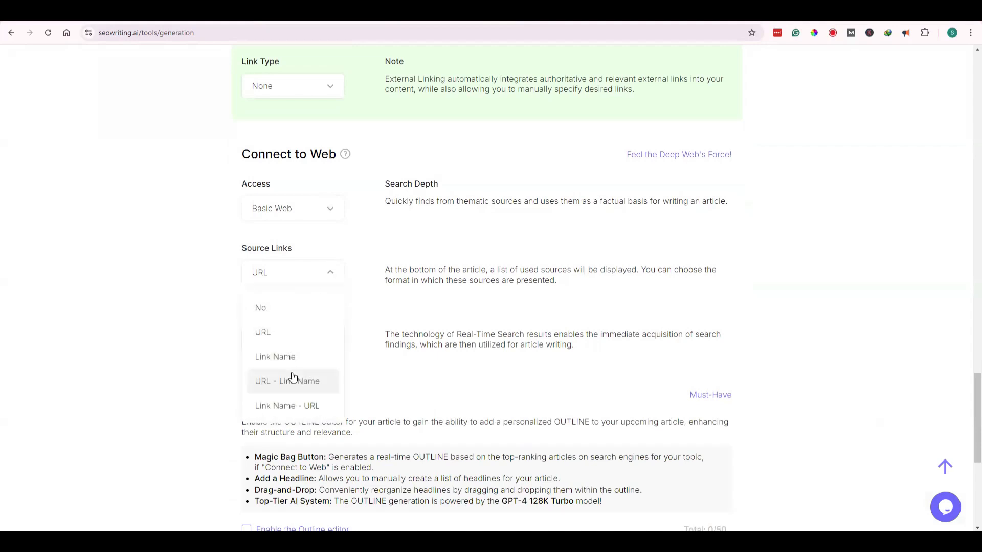
pyautogui.click(201, 272)
# Try Real-Time News and URLs Reference as the search source for Connect to Web
pyautogui.click(289, 343)
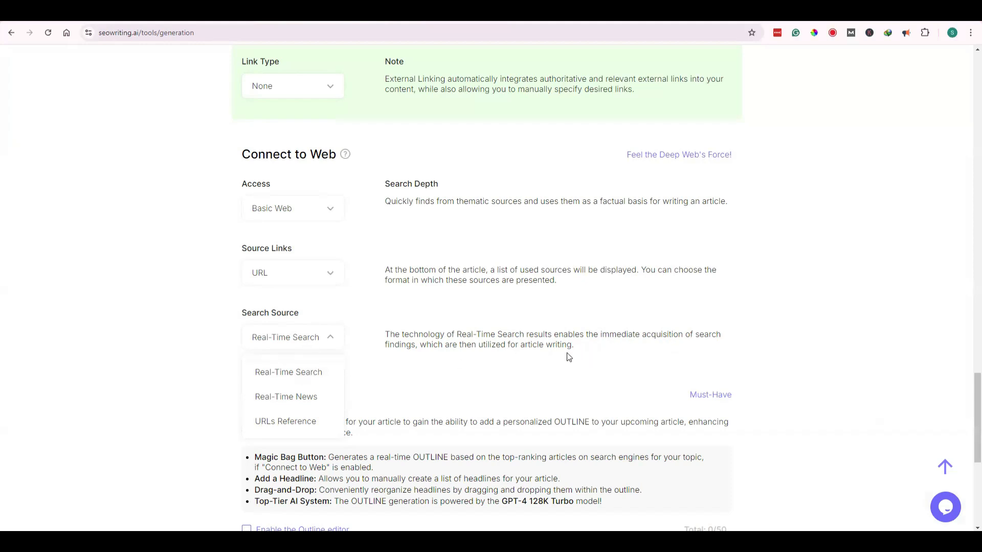
pyautogui.click(281, 396)
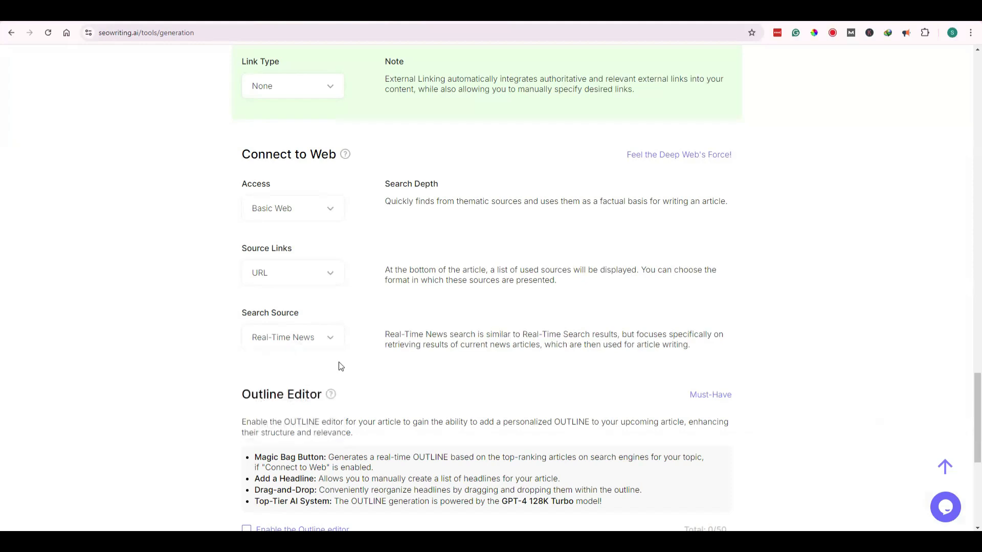
pyautogui.click(326, 345)
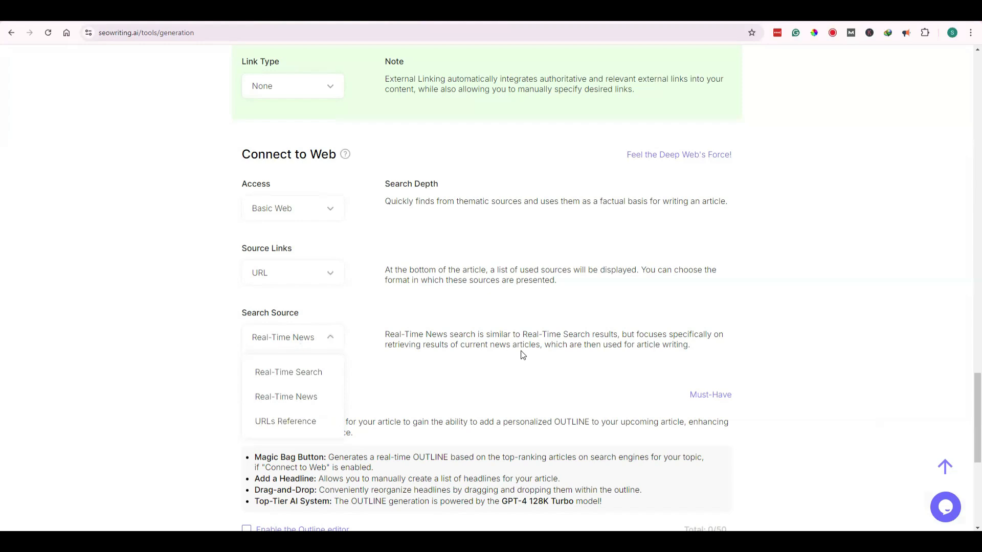
pyautogui.click(285, 421)
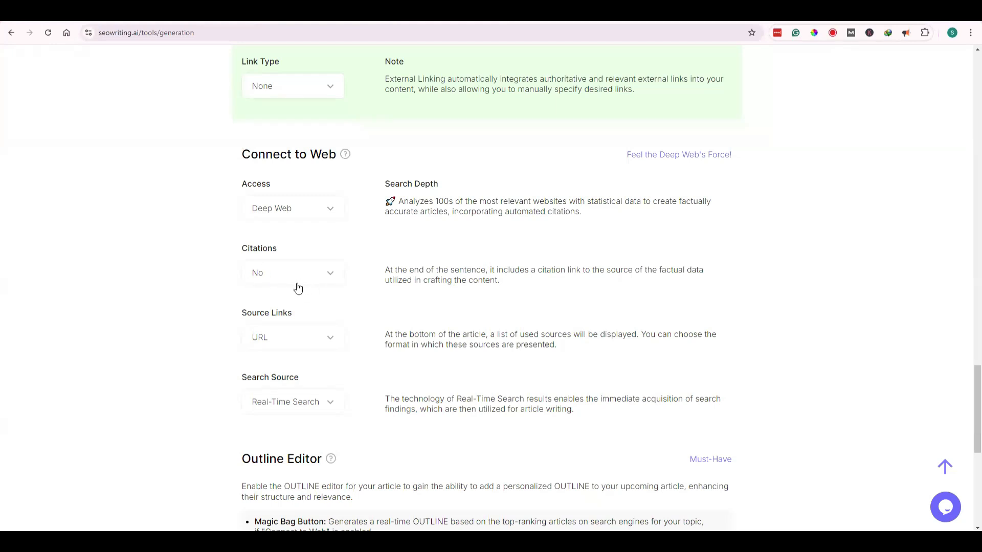
# Check the Source Links and Search Source choices for Deep Web access, keeping URL and Real-Time Search
pyautogui.click(310, 340)
pyautogui.click(314, 340)
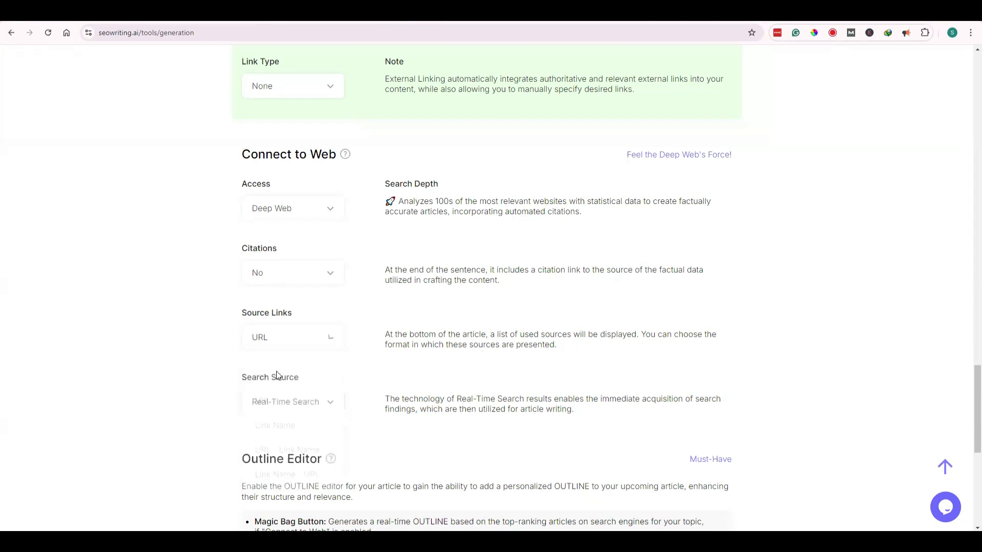
pyautogui.click(322, 408)
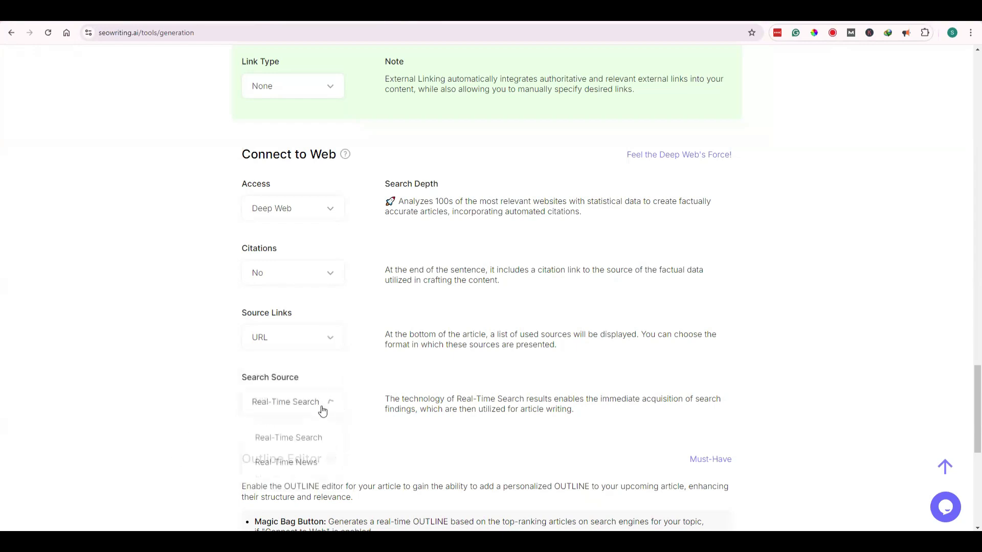
pyautogui.click(365, 431)
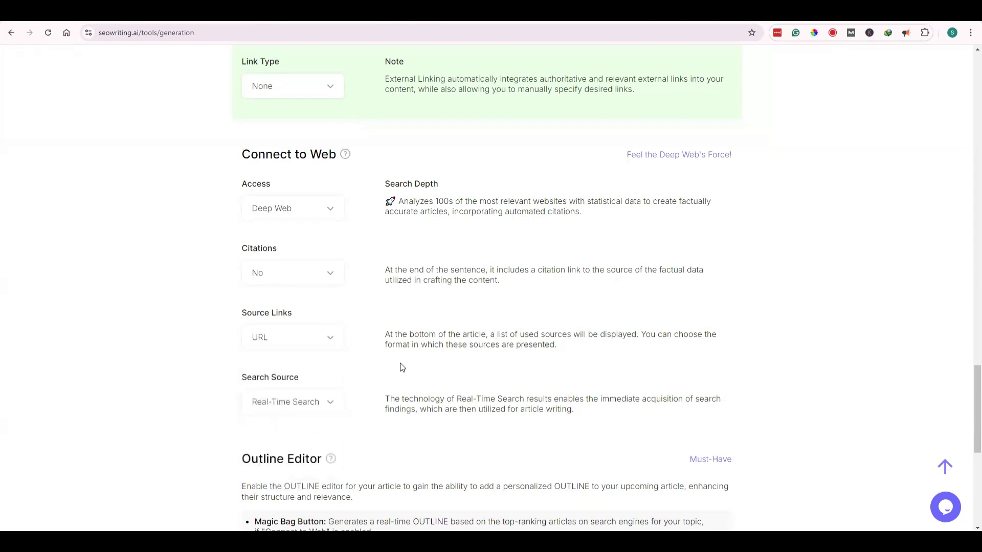
# Look over the Outline Editor and Document settings and check the Publication choices for publishing to WordPress
pyautogui.scroll(-4, 401, 366)
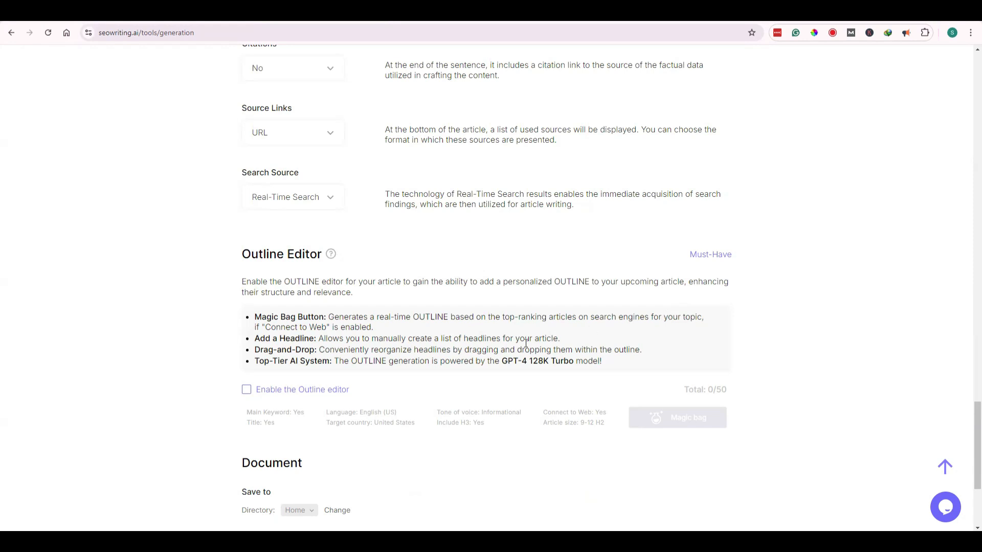
pyautogui.scroll(-3, 521, 404)
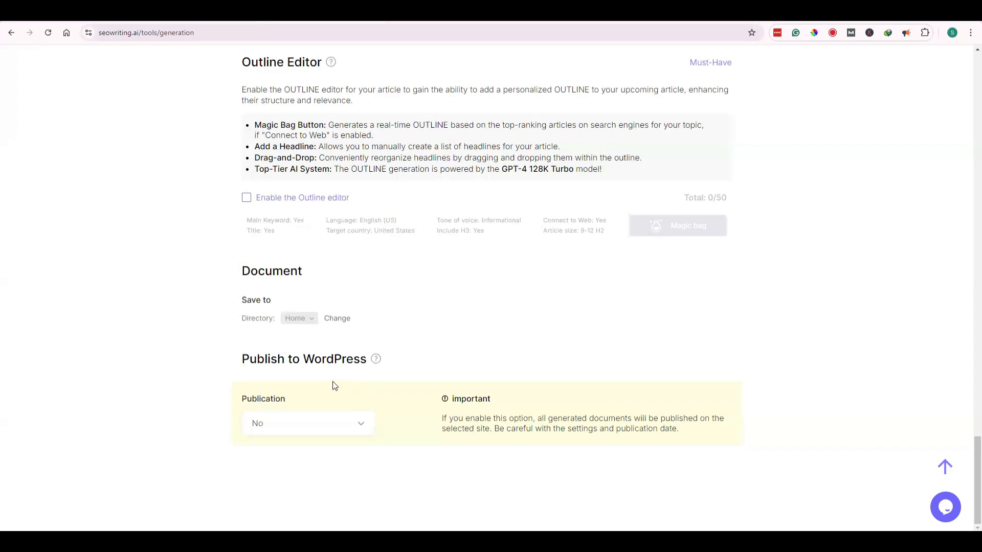
pyautogui.click(356, 431)
pyautogui.click(280, 480)
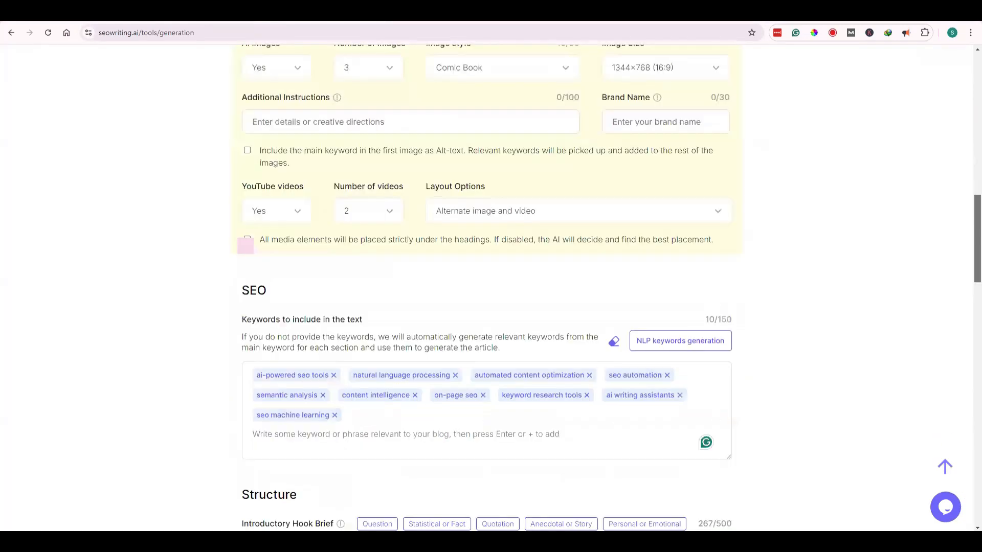
# Run the 1-Click Blog Post generation and open the finished article "Boost Your SEO with AI-Powered Tools" for viewing
pyautogui.moveTo(977, 243); pyautogui.dragTo(967, 98)
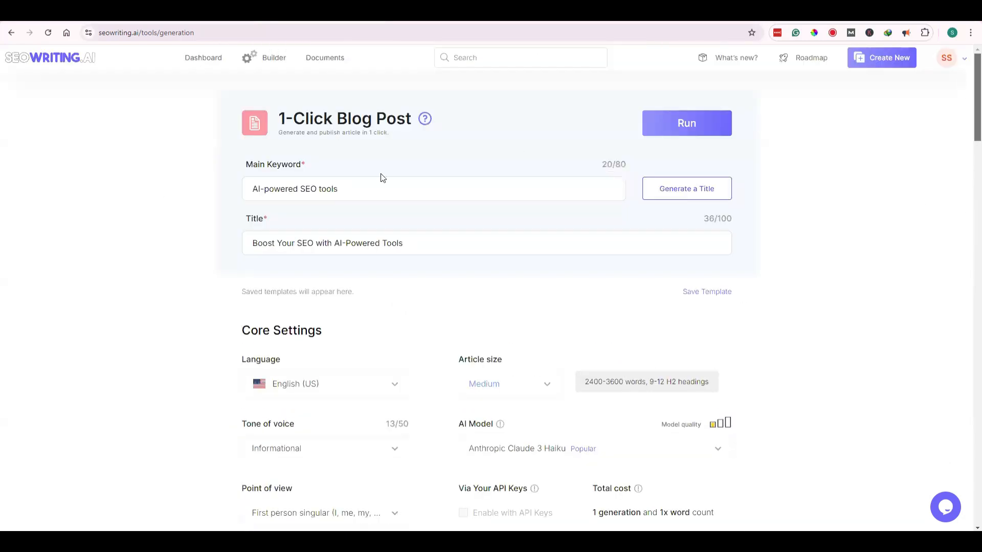
pyautogui.click(687, 134)
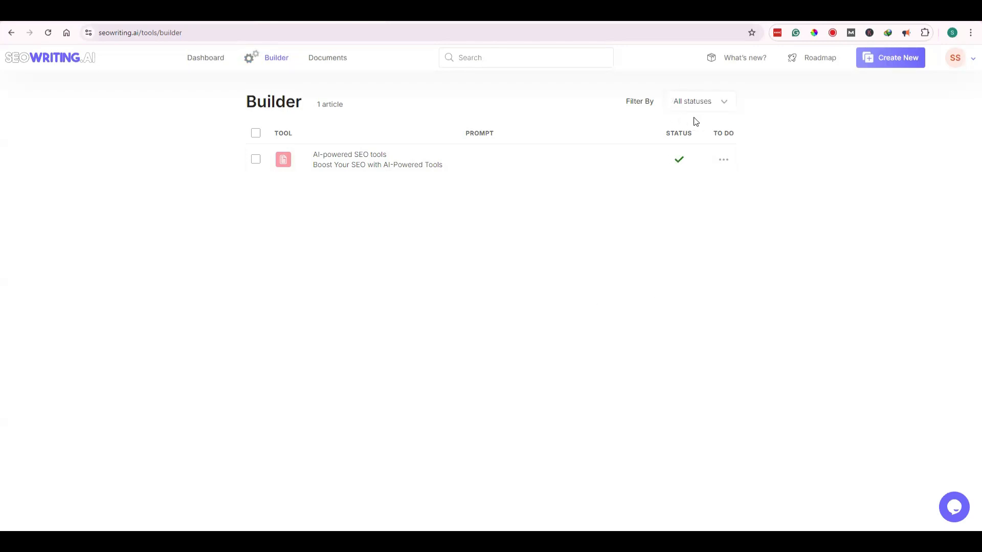
pyautogui.click(723, 161)
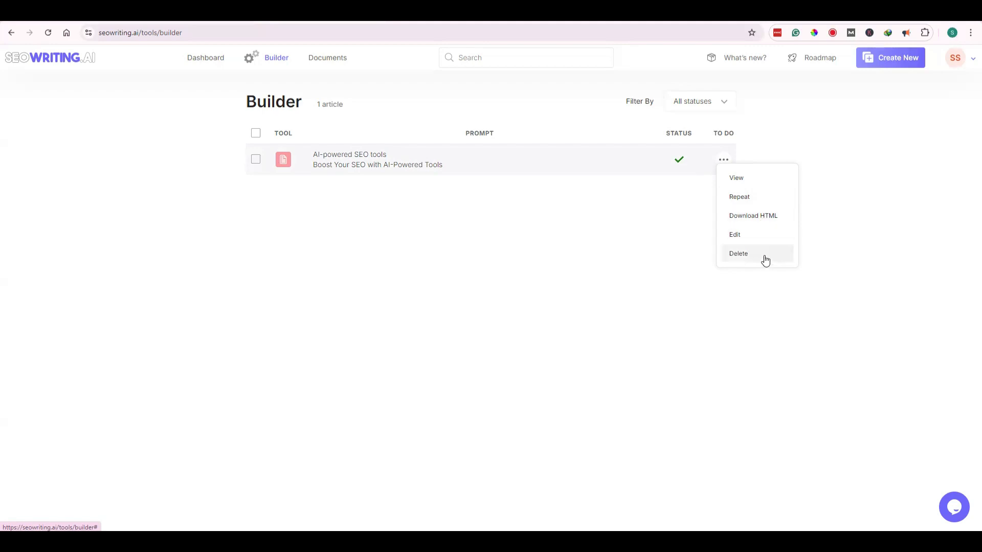
pyautogui.click(724, 160)
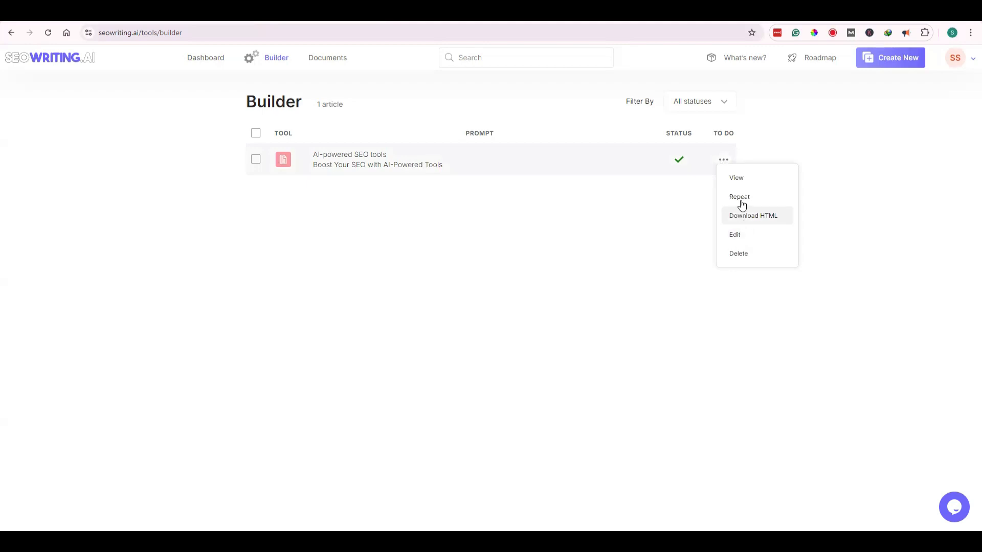
pyautogui.click(740, 181)
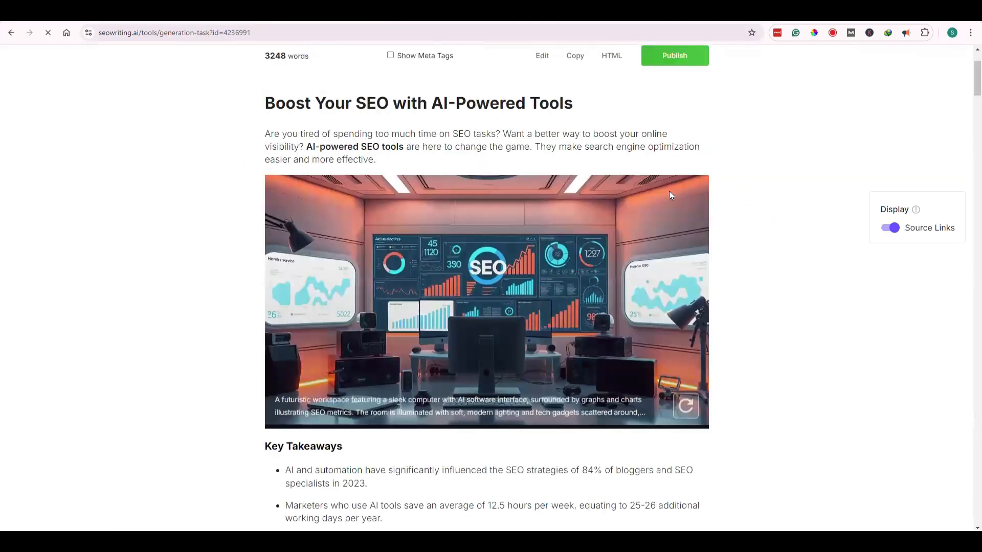
# Review the opening of the generated article, from the title, hook and first image through Key Takeaways to the introduction's statistics
pyautogui.scroll(2, 669, 192)
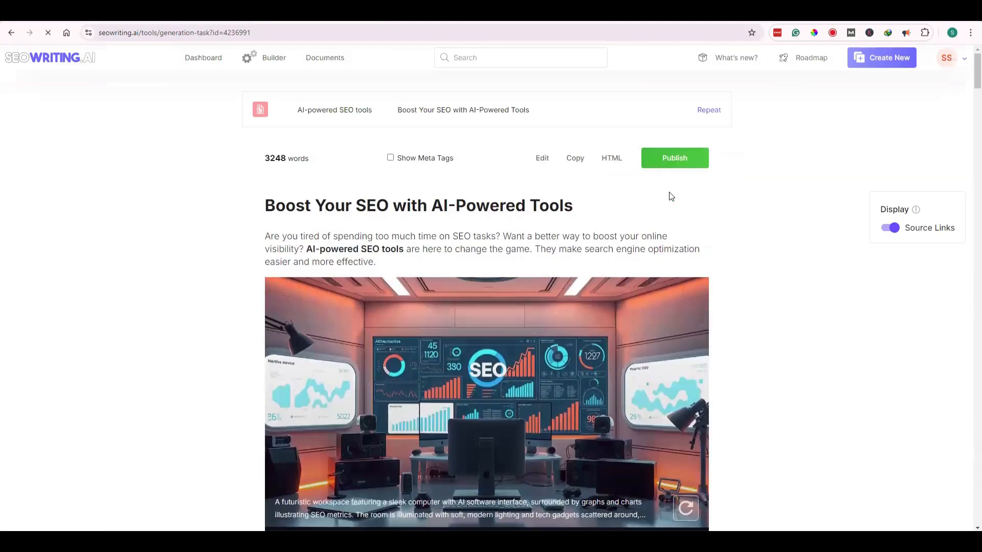
pyautogui.scroll(-1, 530, 334)
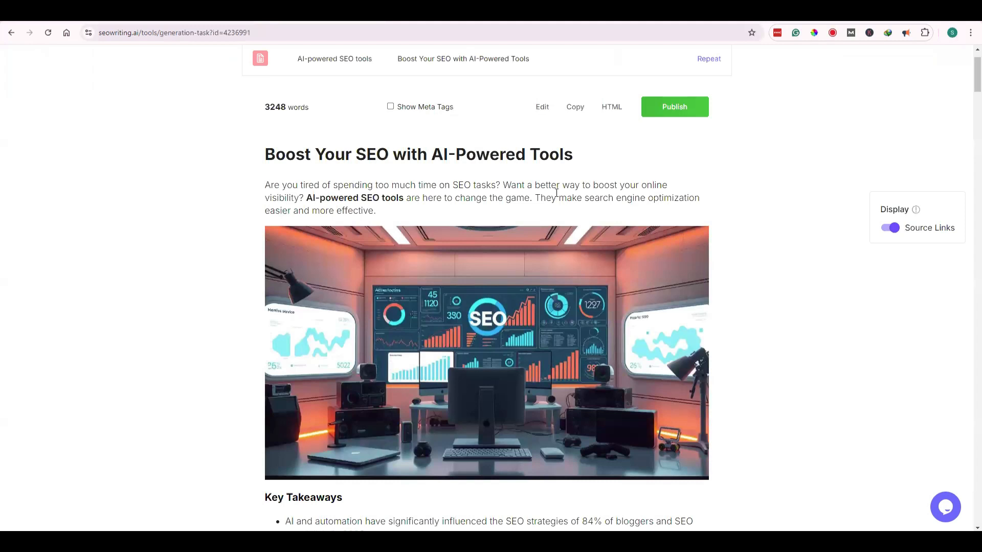
pyautogui.scroll(-3, 467, 210)
pyautogui.scroll(-7, 549, 369)
pyautogui.scroll(10, 550, 369)
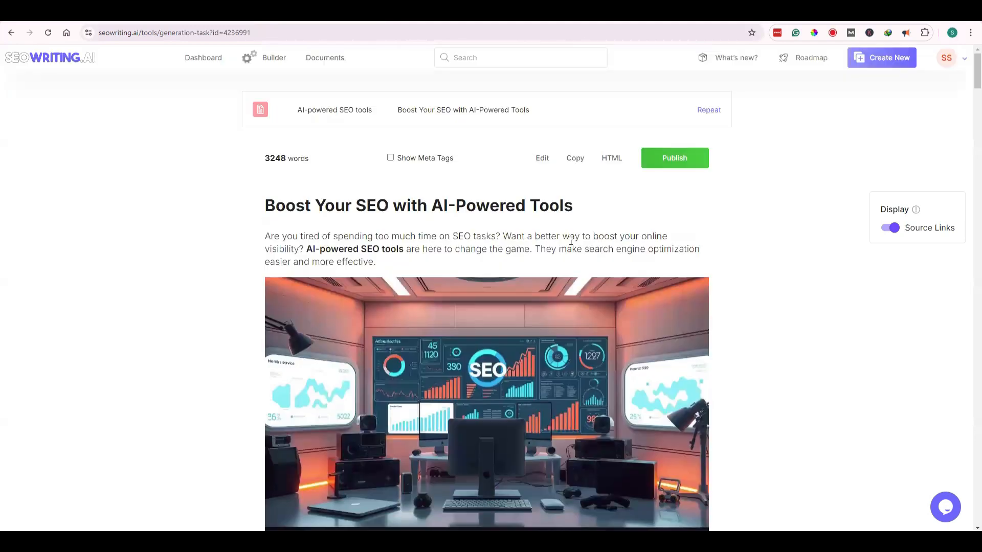
pyautogui.scroll(-5, 569, 242)
pyautogui.scroll(5, 589, 293)
pyautogui.scroll(-3, 563, 292)
pyautogui.scroll(-7, 499, 303)
pyautogui.scroll(-2, 499, 303)
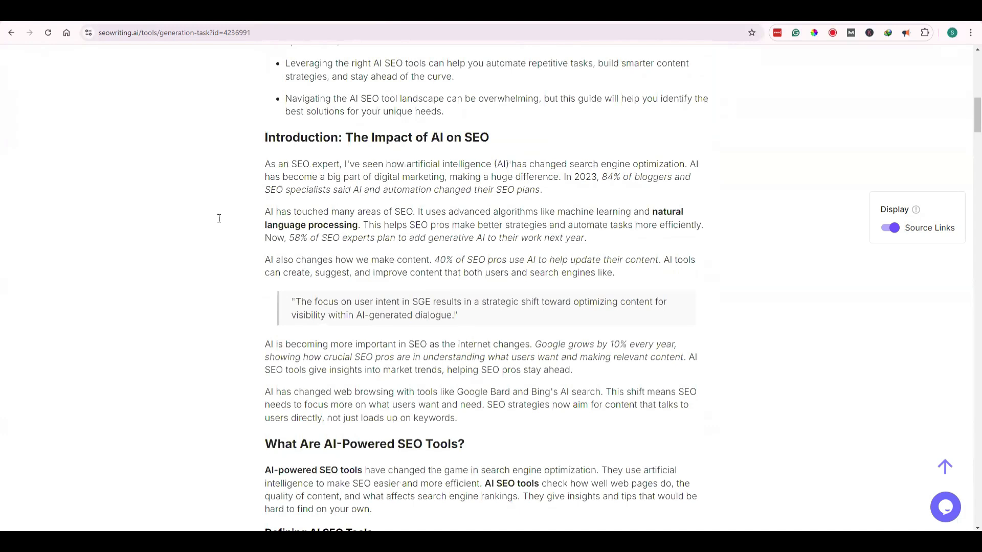
pyautogui.scroll(-5, 409, 324)
pyautogui.scroll(4, 371, 203)
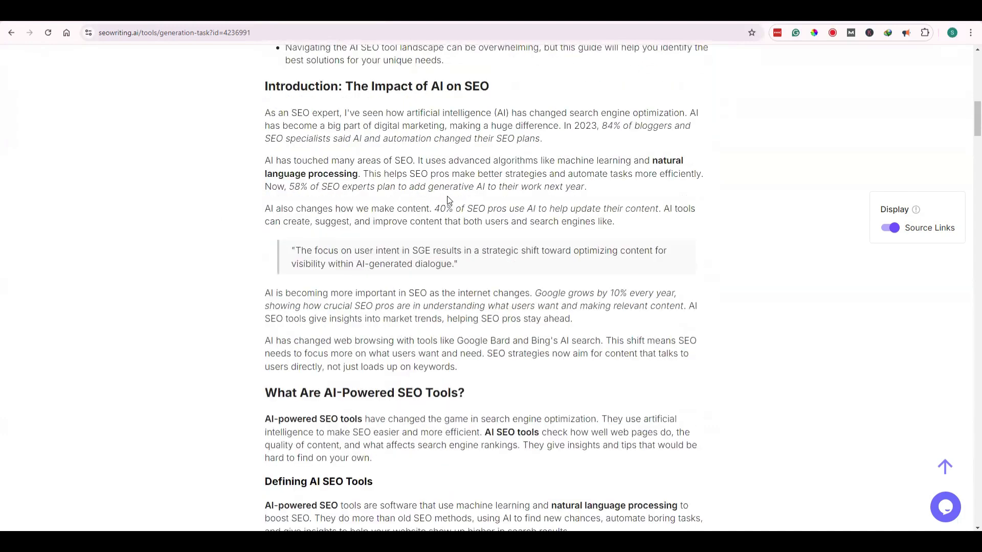
pyautogui.moveTo(436, 210); pyautogui.dragTo(598, 212)
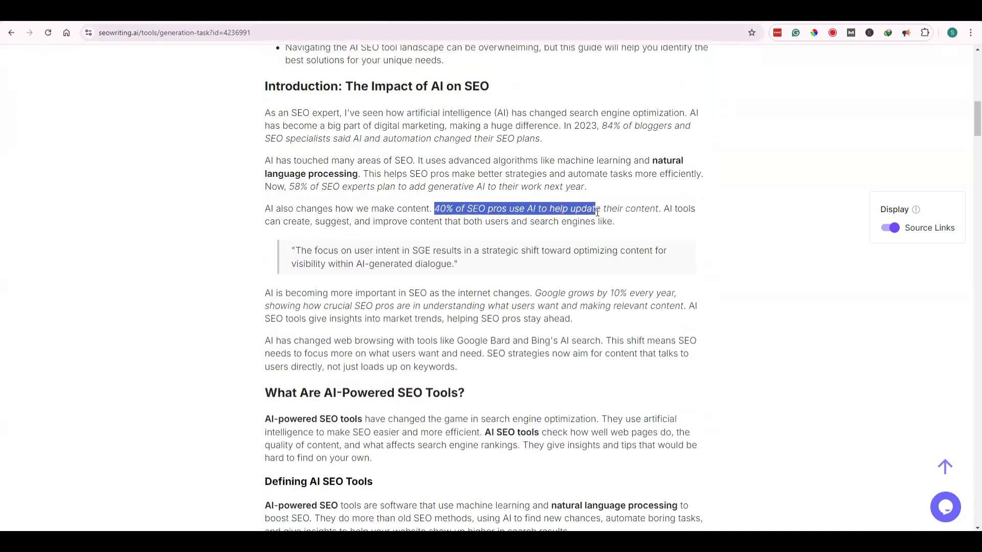
# Review the article's remaining sections, including the embedded videos, images, Conclusion and FAQ
pyautogui.scroll(-15, 548, 239)
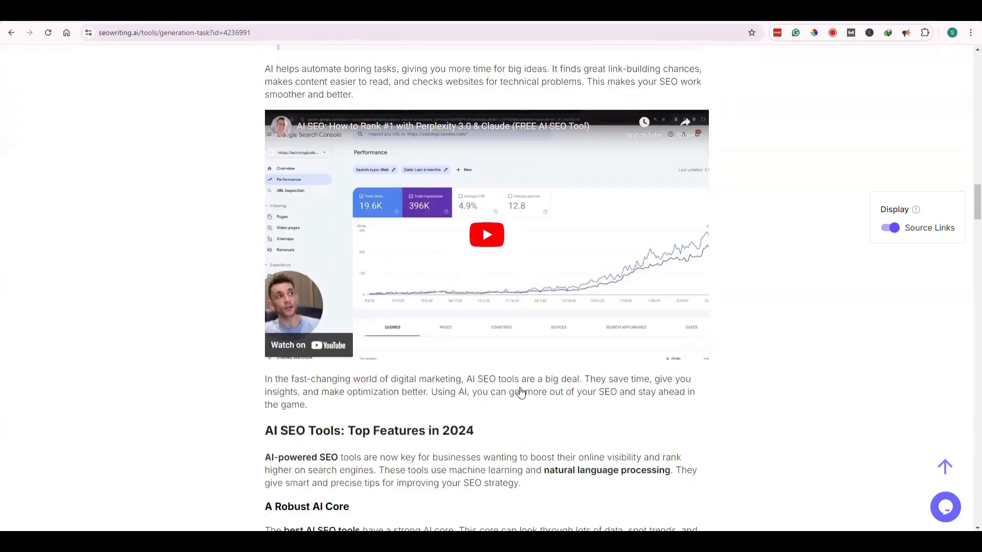
pyautogui.scroll(2, 517, 389)
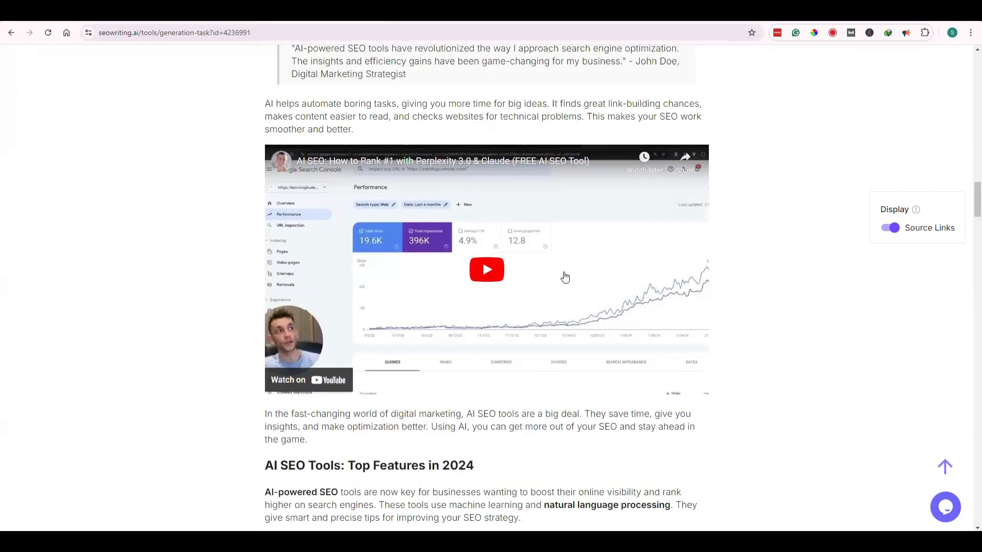
pyautogui.scroll(-15, 552, 276)
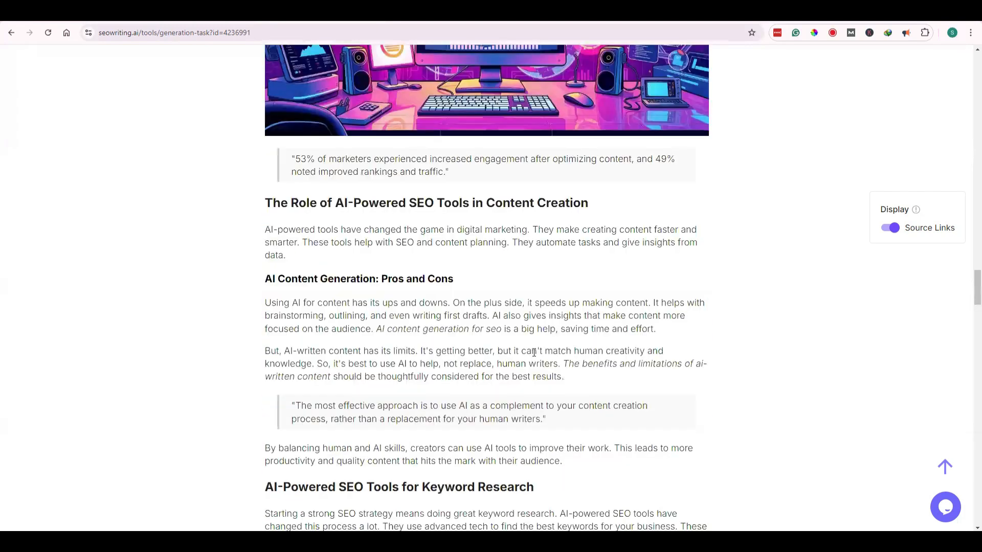
pyautogui.scroll(-10, 535, 360)
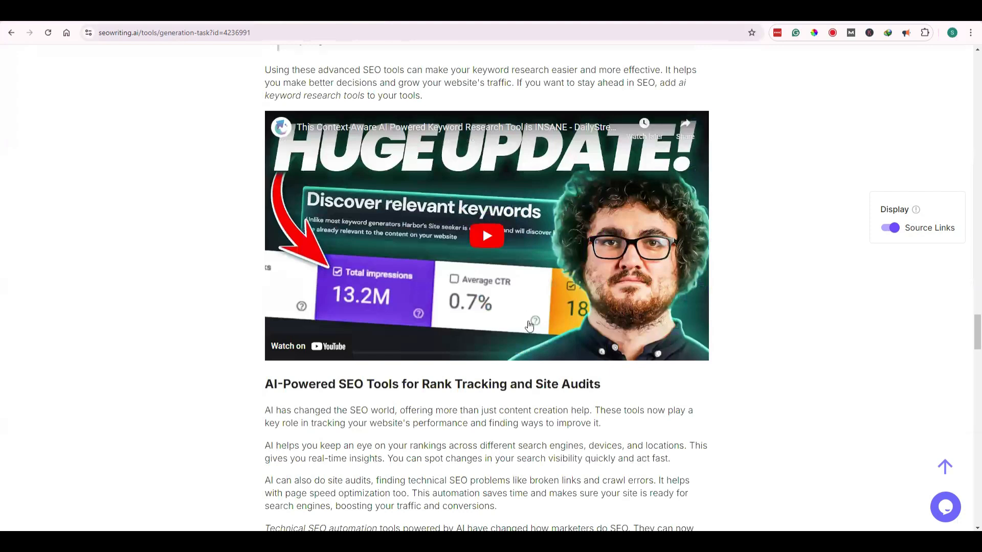
pyautogui.scroll(-10, 460, 129)
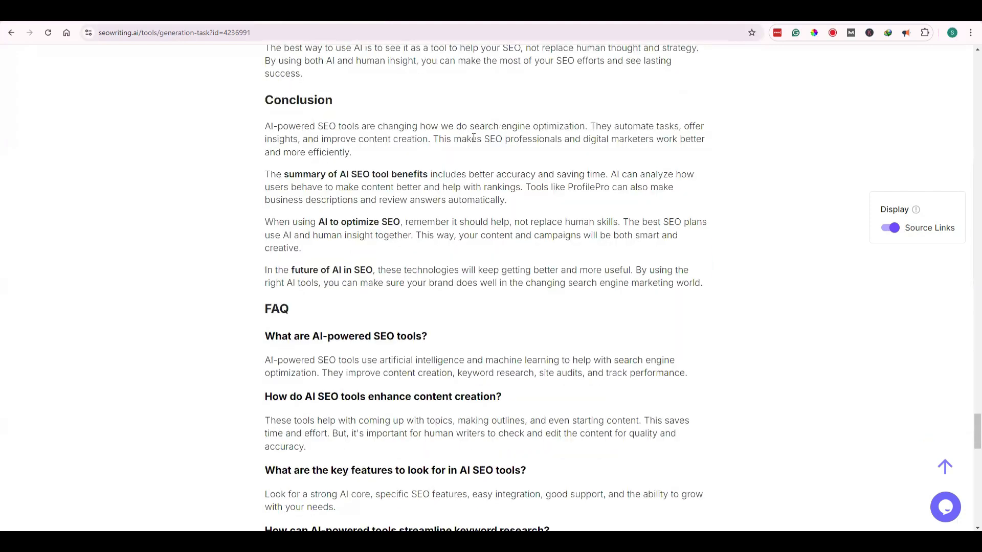
# Review the FAQ and Source Links at the end of the article and try the Source Links display toggle
pyautogui.scroll(-4, 474, 138)
pyautogui.scroll(2, 410, 268)
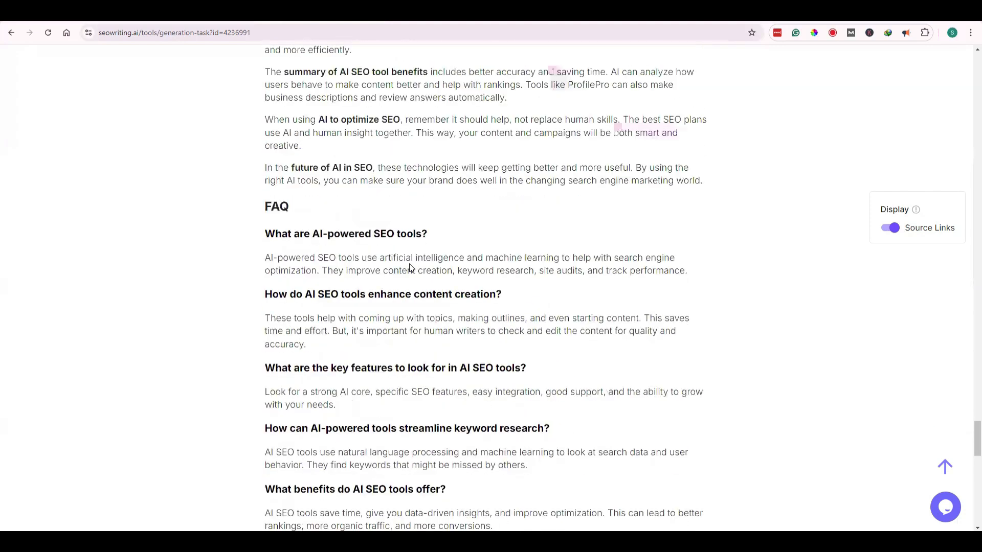
pyautogui.scroll(-6, 410, 268)
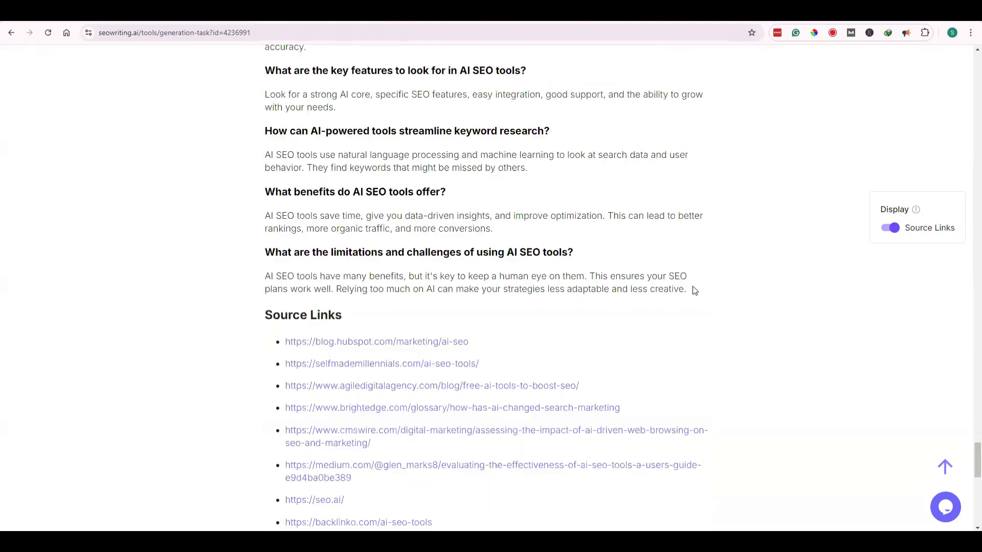
pyautogui.scroll(-12, 701, 327)
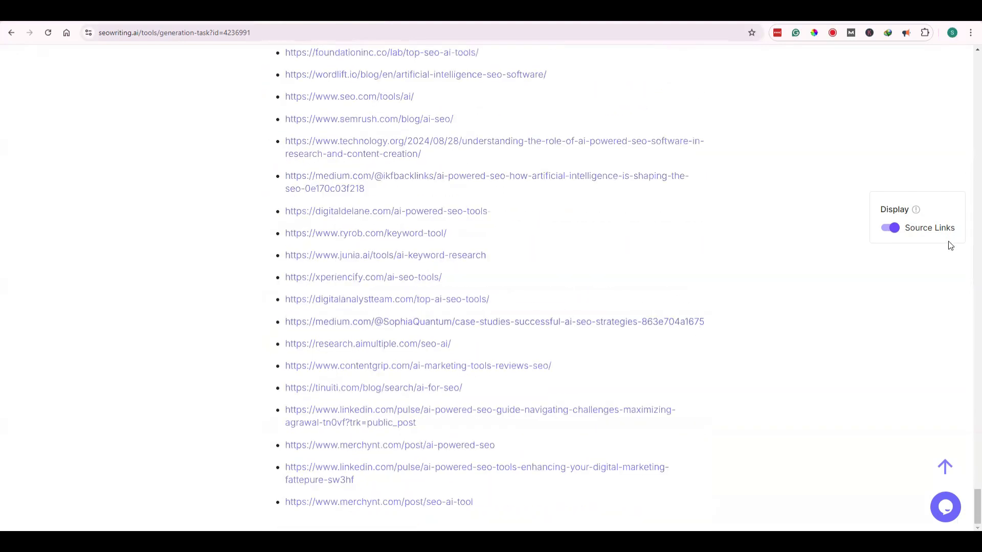
pyautogui.click(891, 228)
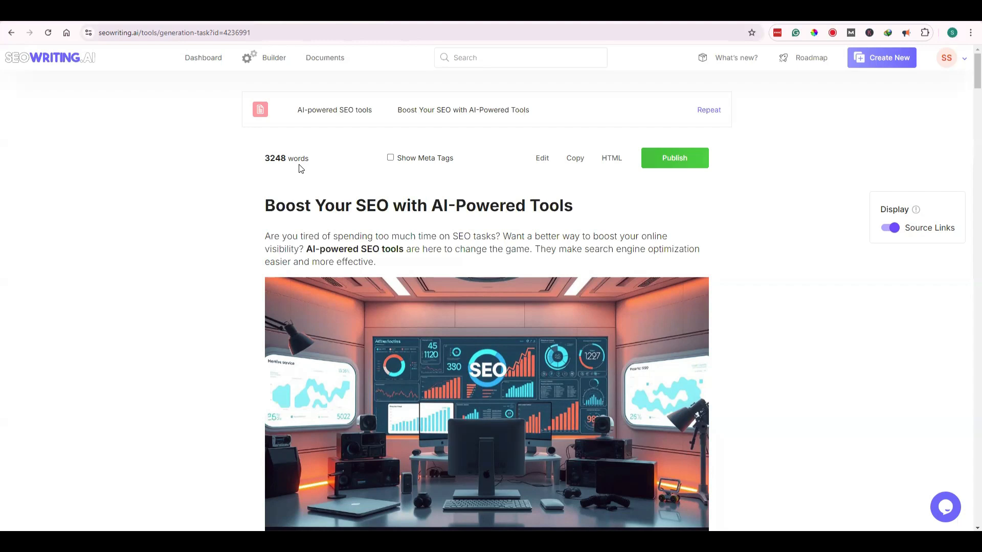
# Show the article's meta tags and check the publishing option, cancelling the WordPress connection request
pyautogui.click(390, 159)
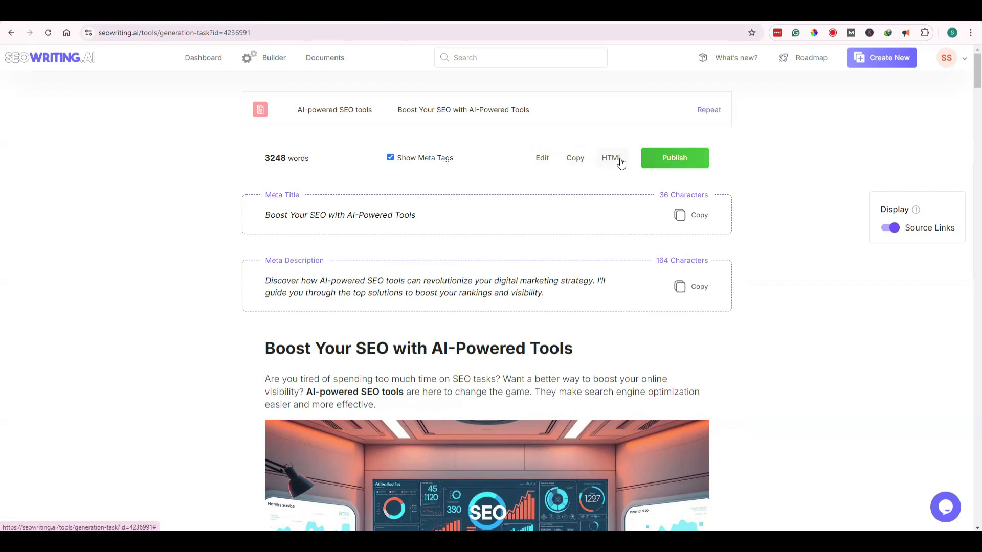
pyautogui.click(665, 171)
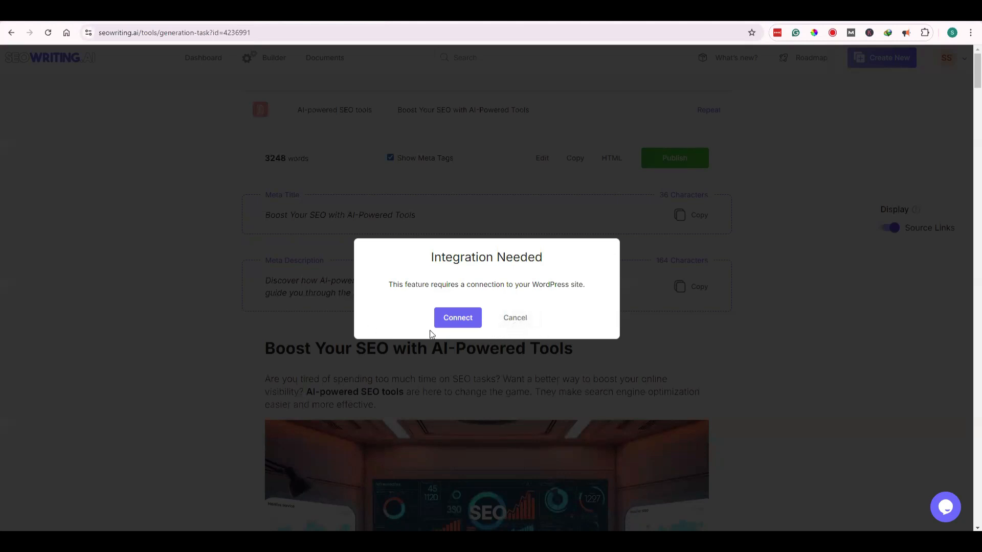
pyautogui.click(512, 323)
# Skim the article's first image, Key Takeaways, introduction and section on what AI-powered SEO tools are, returning to its beginning
pyautogui.scroll(-7, 653, 328)
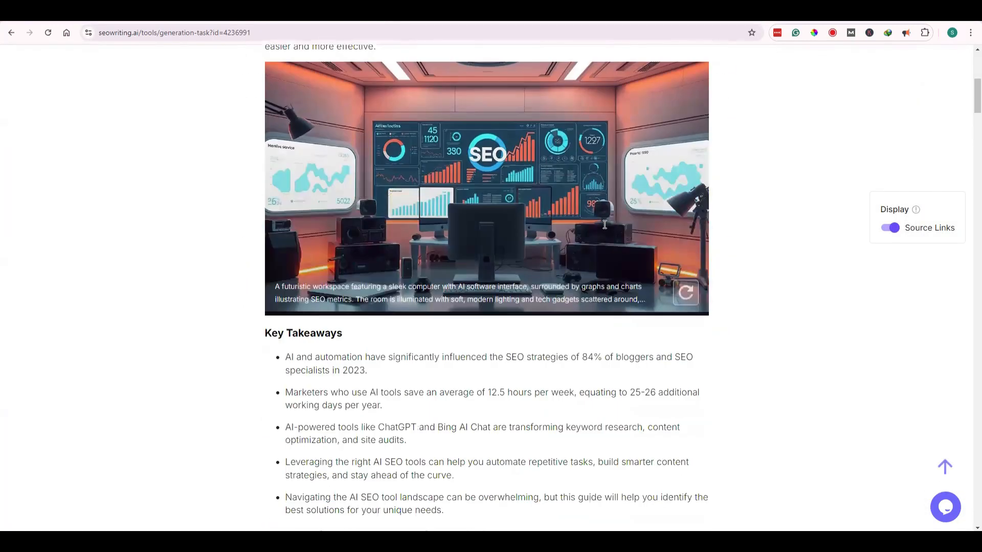
pyautogui.scroll(-7, 606, 241)
pyautogui.scroll(-7, 629, 268)
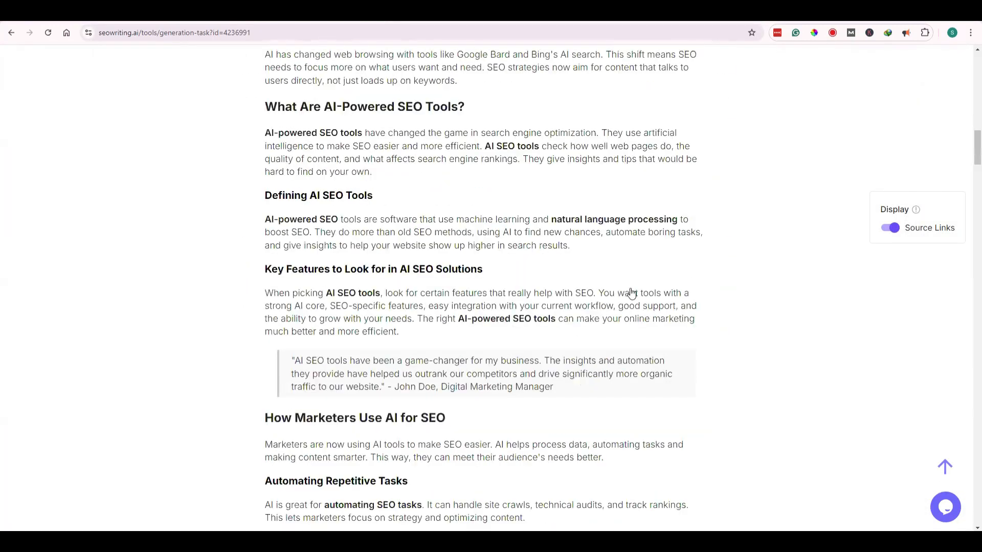
pyautogui.scroll(-8, 639, 332)
pyautogui.scroll(8, 683, 410)
pyautogui.scroll(8, 651, 379)
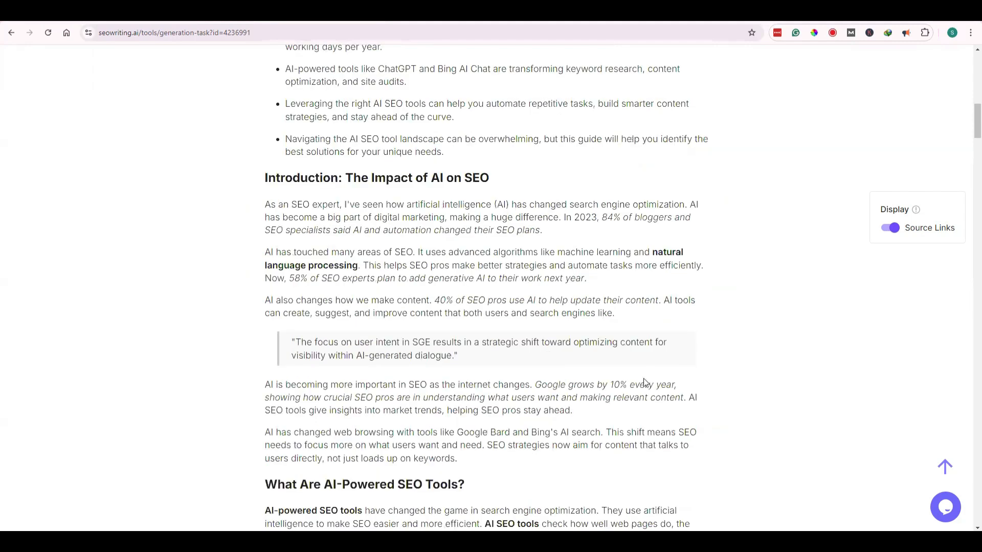
pyautogui.scroll(10, 644, 381)
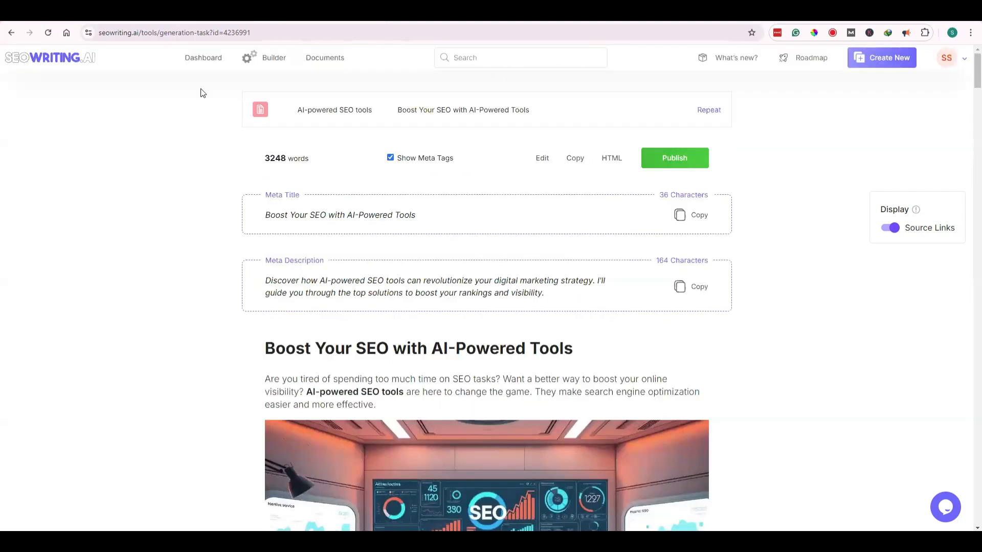
# Open Bulk Article Generation, enter "AI content creation" as the first main keyword and add a second row
pyautogui.click(212, 61)
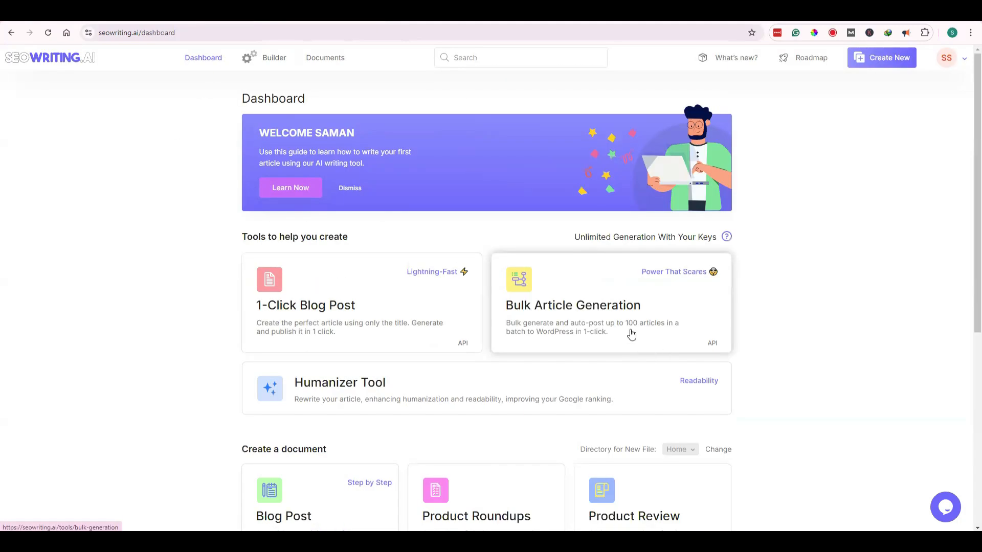
pyautogui.click(614, 287)
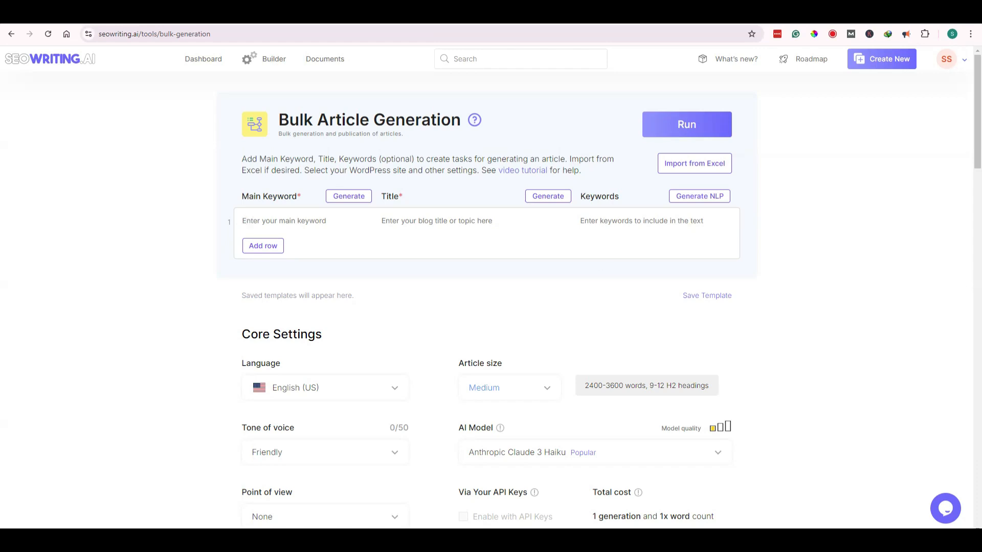
pyautogui.write('AI content creation')
pyautogui.click(264, 247)
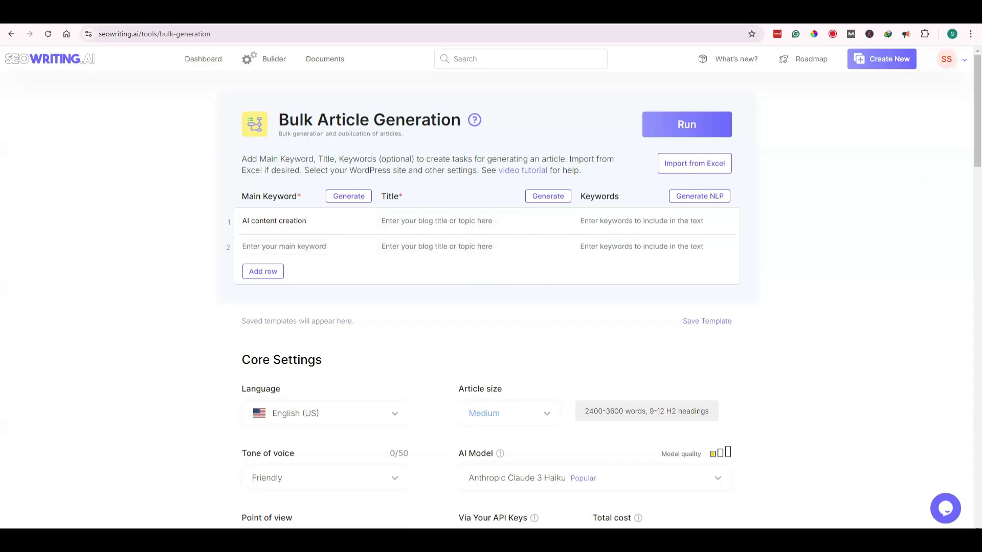
# Add main keywords "Voice search SEO" and "Social media marketing trends 2024" in separate rows, and generate titles and NLP keywords for all rows
pyautogui.write('Voice search SEO')
pyautogui.click(263, 272)
pyautogui.write('Social media marketing trends 2024')
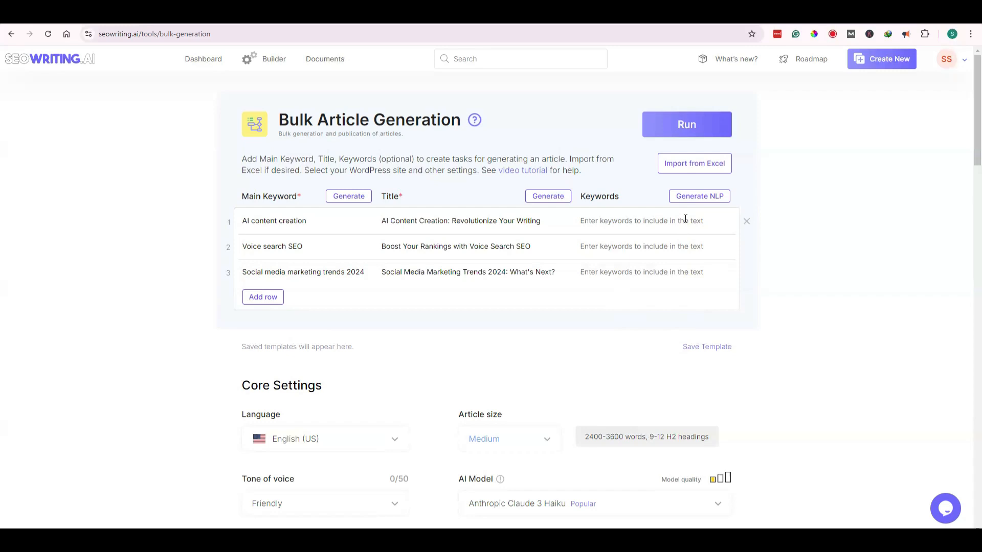
pyautogui.click(692, 199)
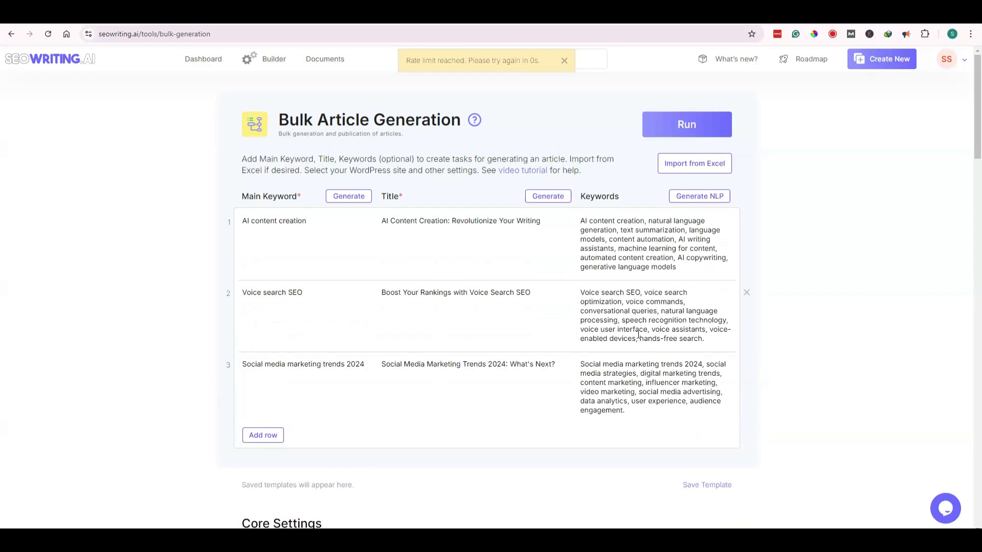
# Set the target country to United States in the bulk generation's Core Settings
pyautogui.scroll(-6, 270, 399)
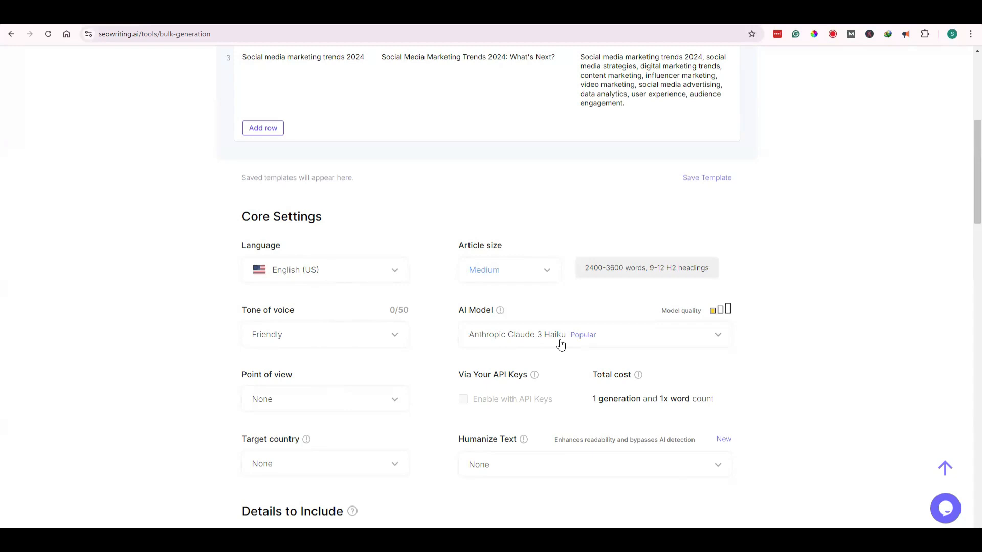
pyautogui.scroll(-5, 353, 397)
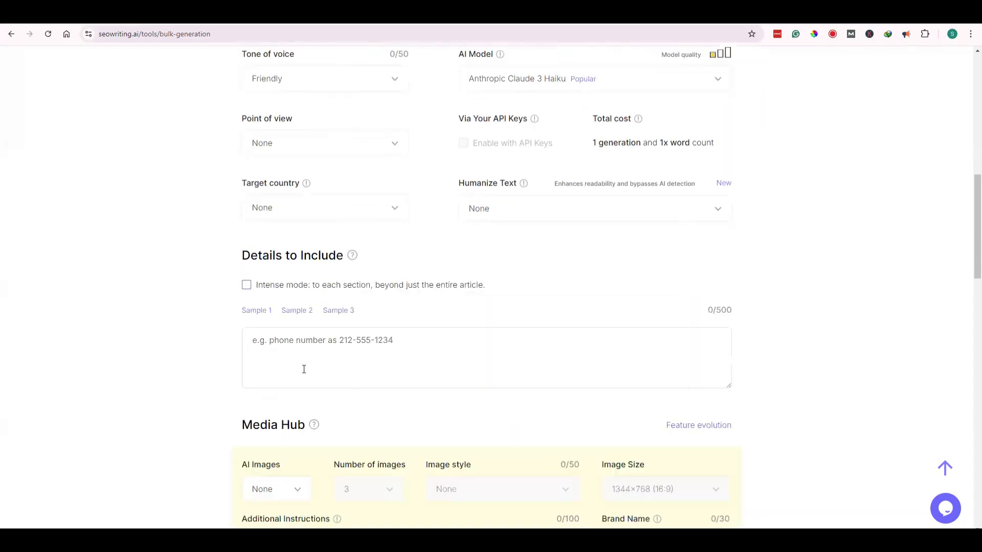
pyautogui.scroll(2, 495, 292)
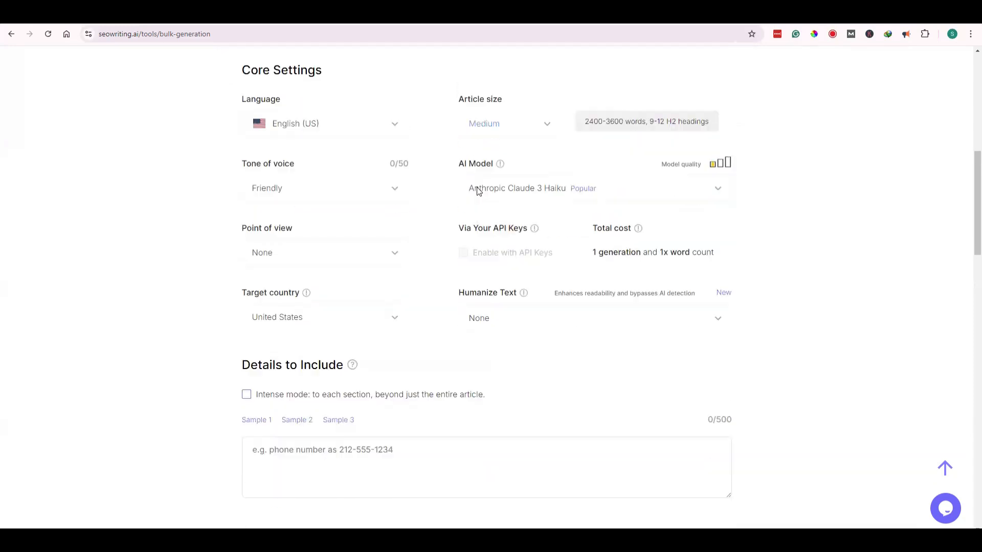
# Enable AI images in the Media Hub and set the image style to Cartoon
pyautogui.scroll(-3, 479, 191)
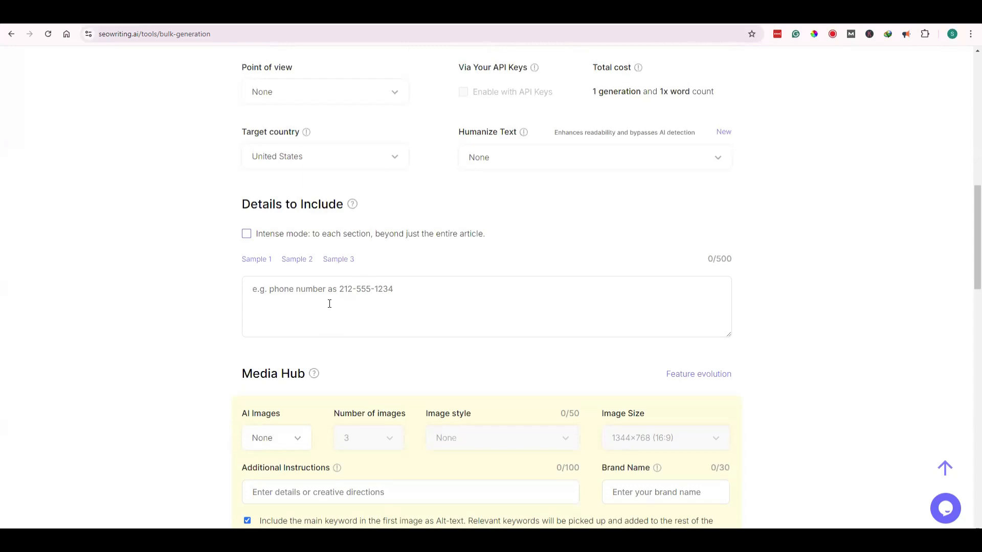
pyautogui.scroll(-4, 723, 268)
pyautogui.click(276, 234)
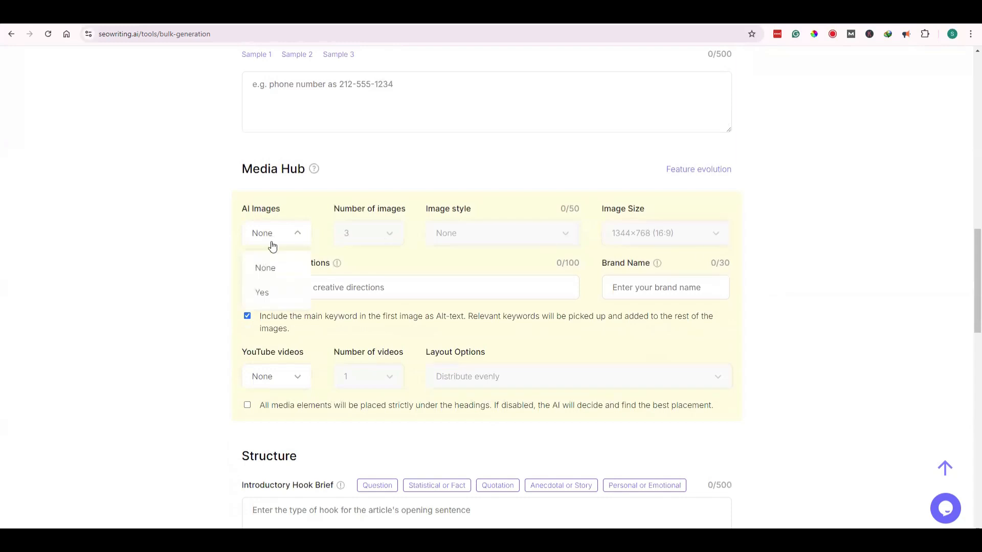
pyautogui.click(290, 293)
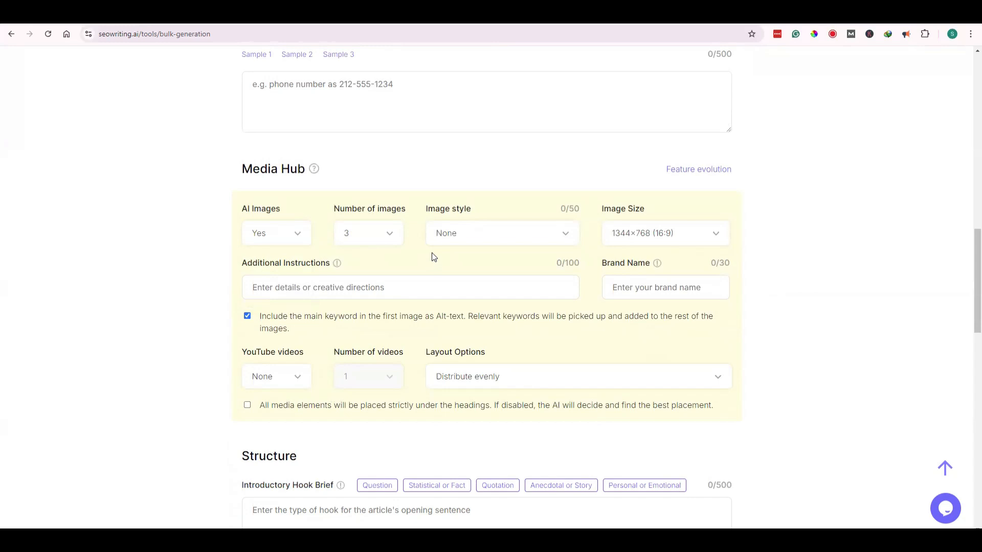
pyautogui.click(457, 234)
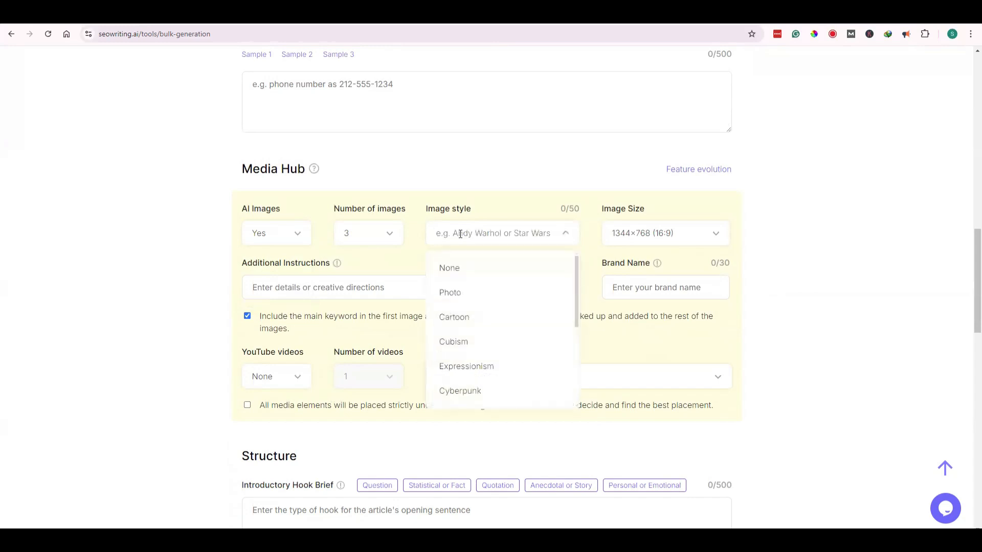
pyautogui.click(492, 318)
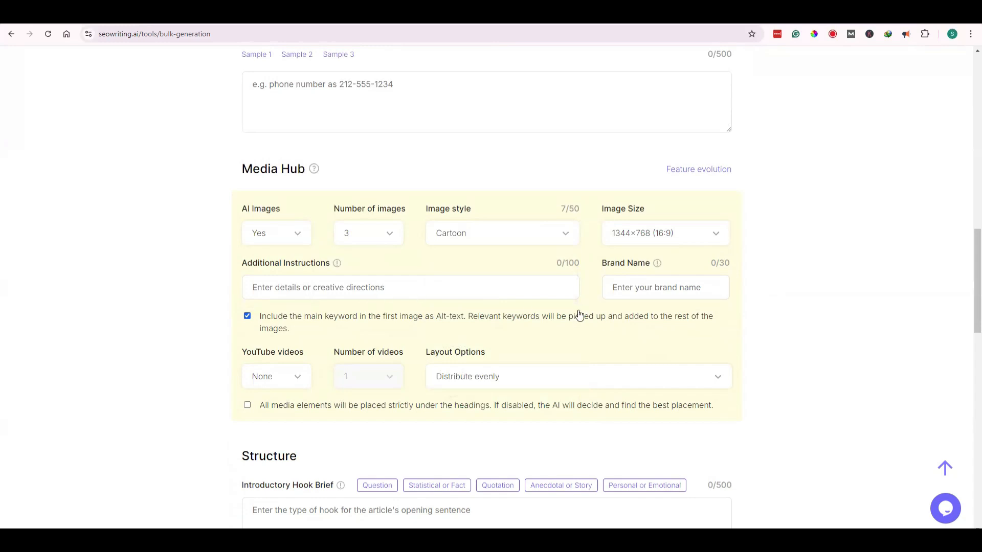
# Enable YouTube videos with 3 videos per article and the layout option "Alternate image and video"
pyautogui.click(276, 377)
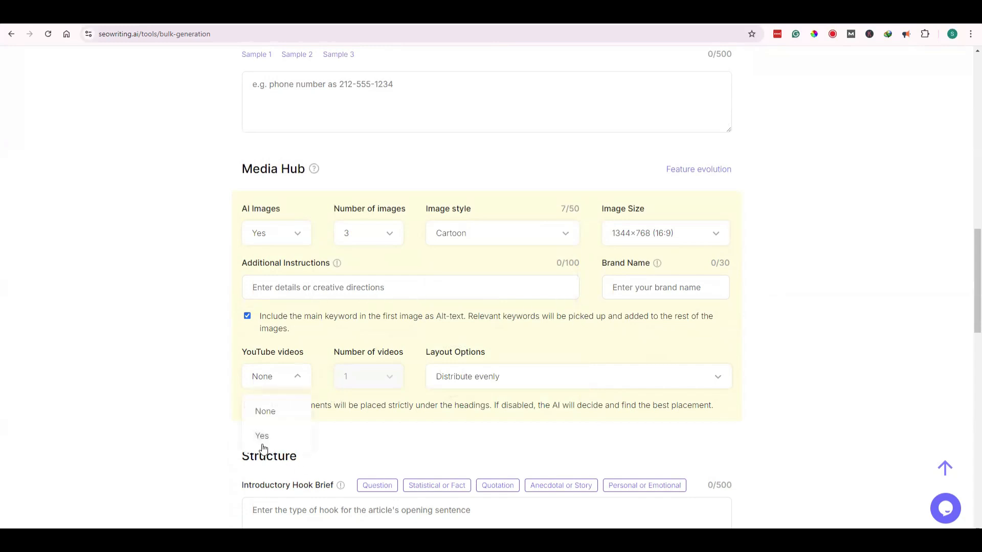
pyautogui.click(290, 437)
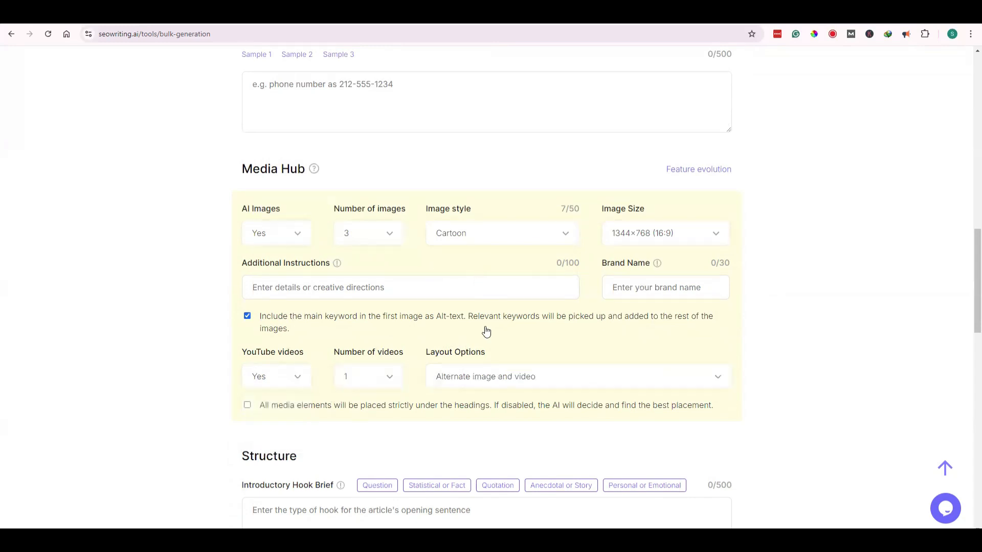
pyautogui.scroll(-4, 364, 386)
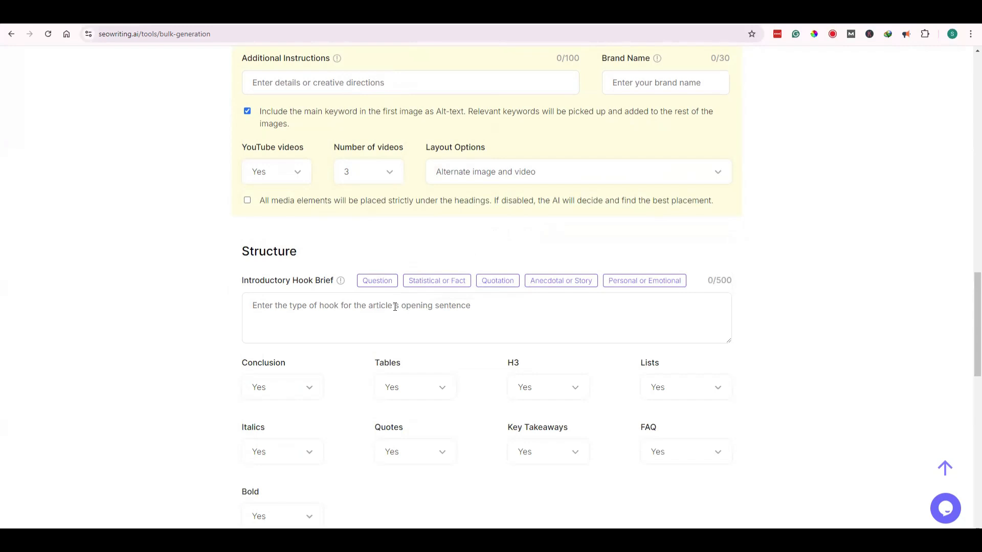
# Look over the linking and Document settings, and check the choices for Connect to Web access and WordPress publication
pyautogui.scroll(-8, 410, 307)
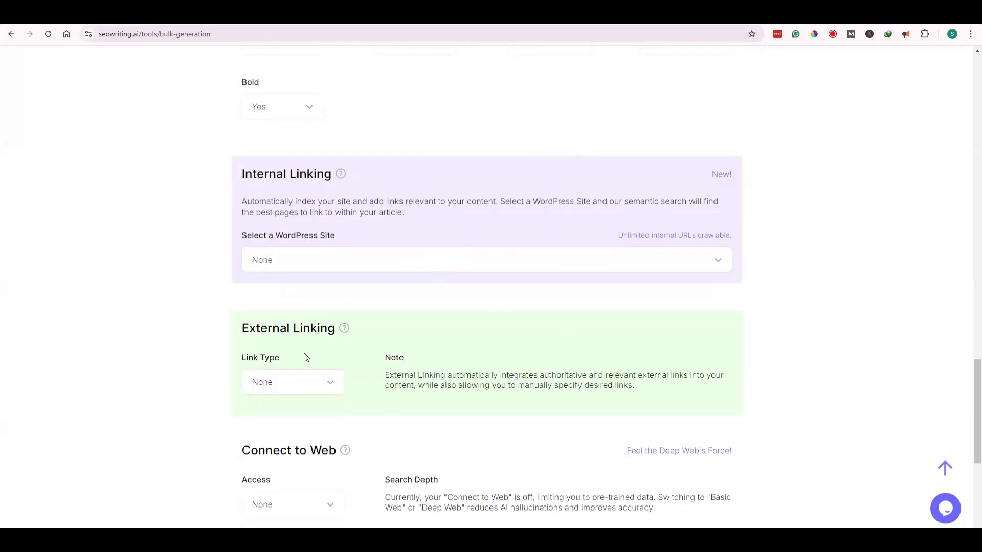
pyautogui.scroll(-2, 301, 366)
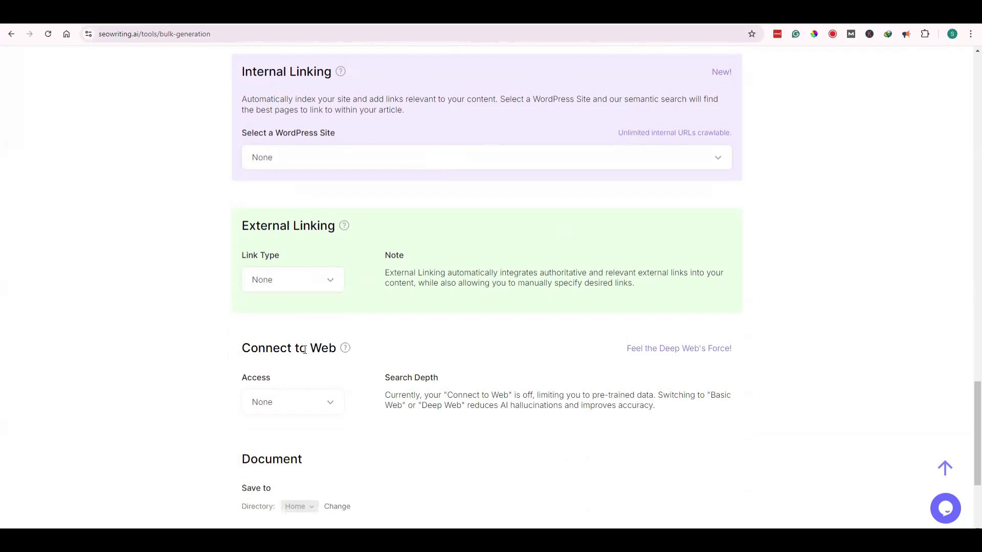
pyautogui.scroll(-2, 301, 351)
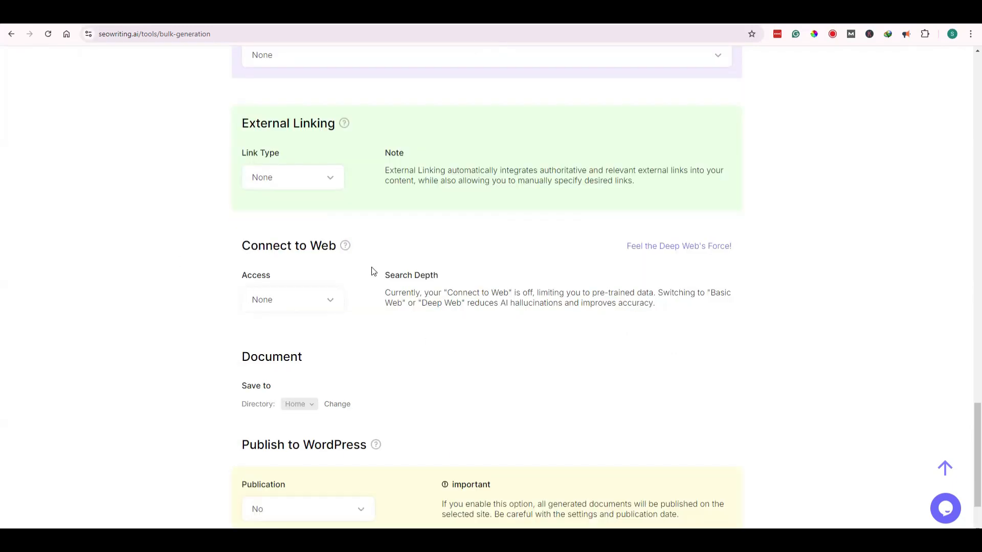
pyautogui.click(293, 300)
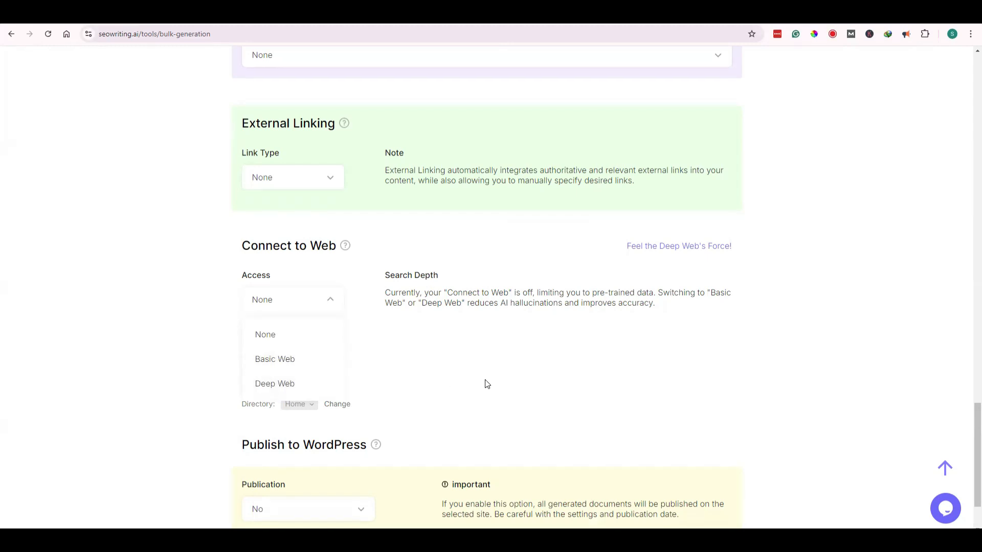
pyautogui.scroll(-2, 626, 426)
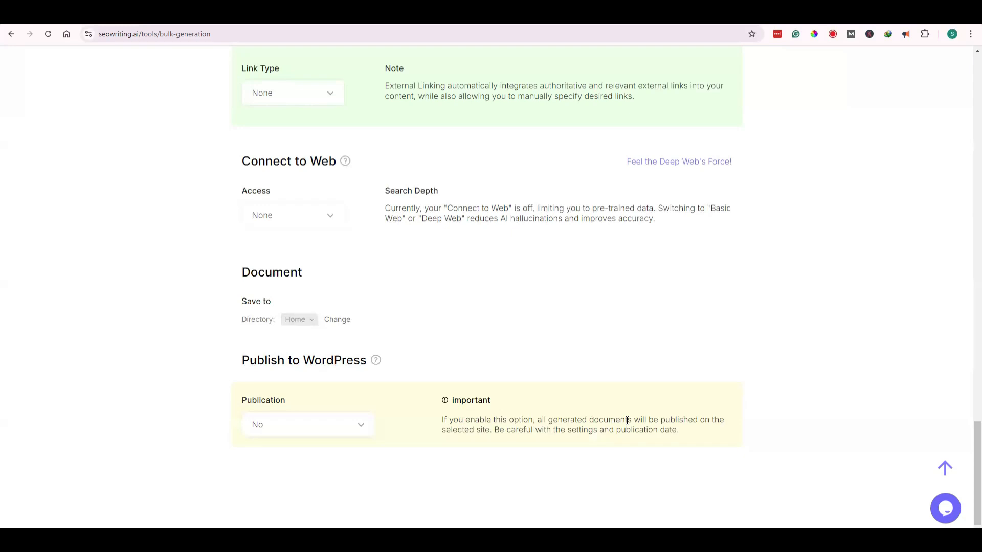
pyautogui.click(360, 434)
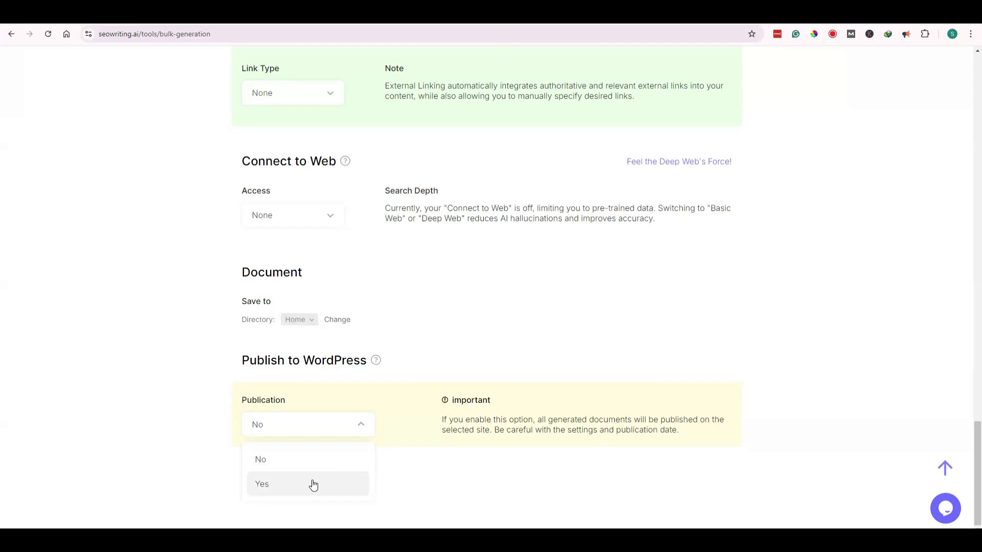
pyautogui.click(583, 461)
# Run the bulk article generation for the three keyword rows
pyautogui.scroll(20, 686, 397)
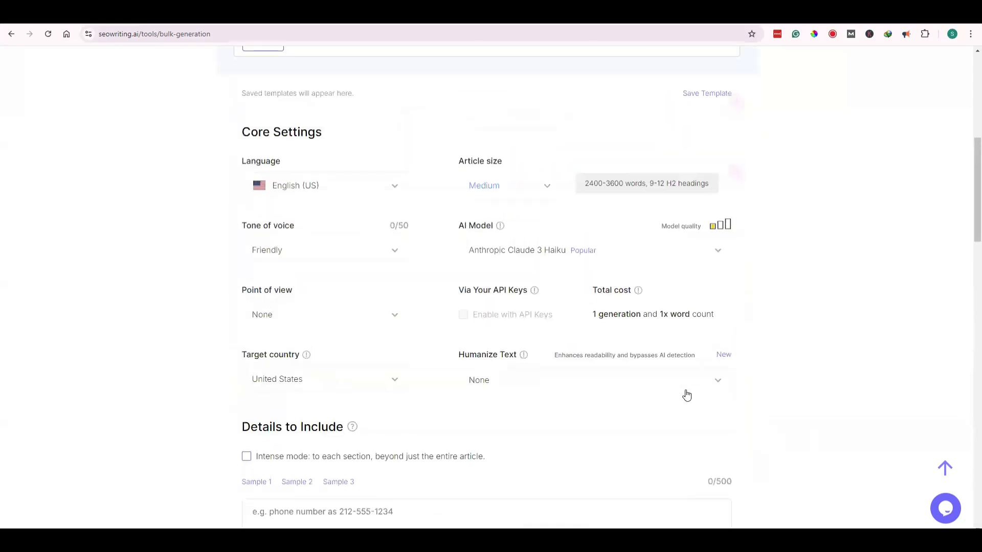
pyautogui.scroll(1, 688, 395)
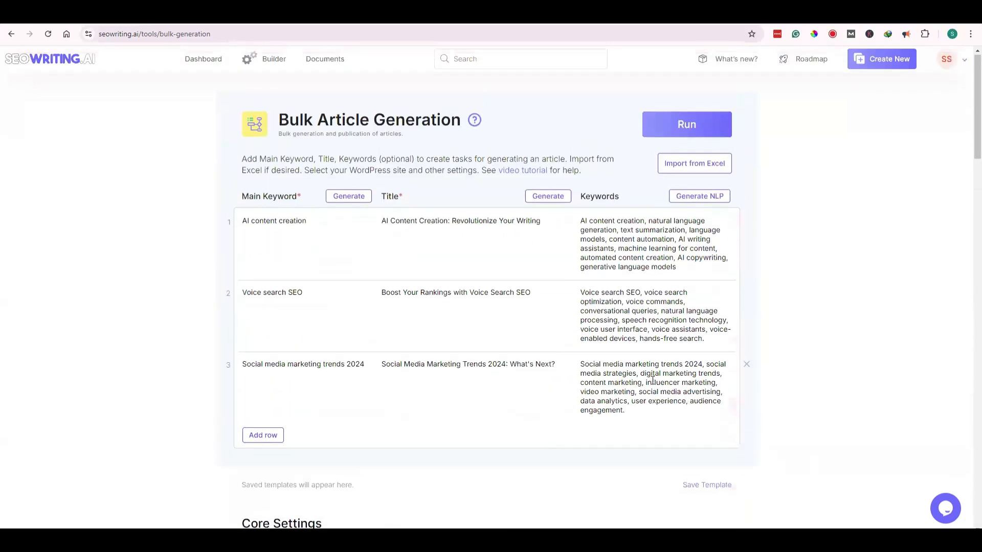
pyautogui.click(670, 126)
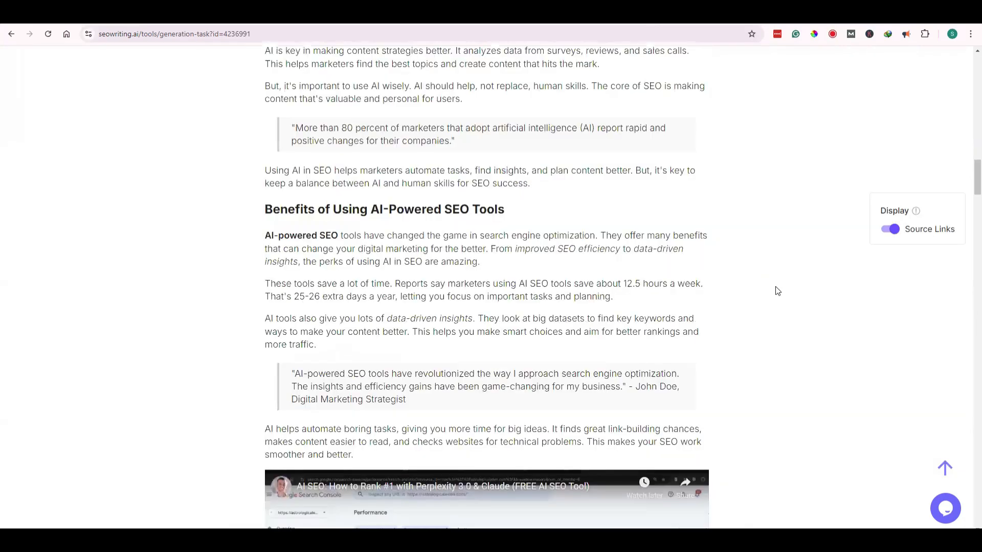
# Skim the article "Boost Your SEO with AI-Powered Tools" again, checking its sections, quotes, embedded video and images
pyautogui.scroll(10, 774, 287)
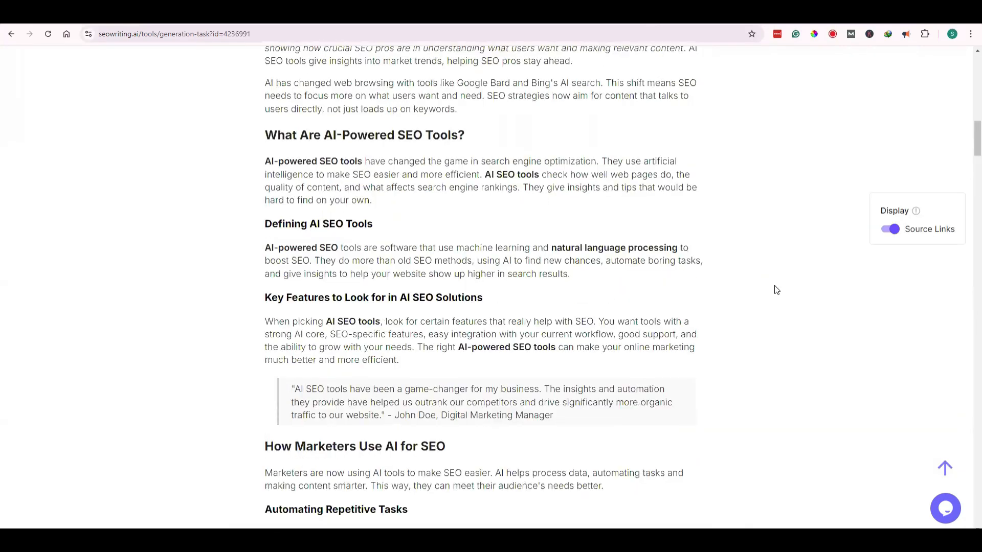
pyautogui.scroll(-10, 777, 291)
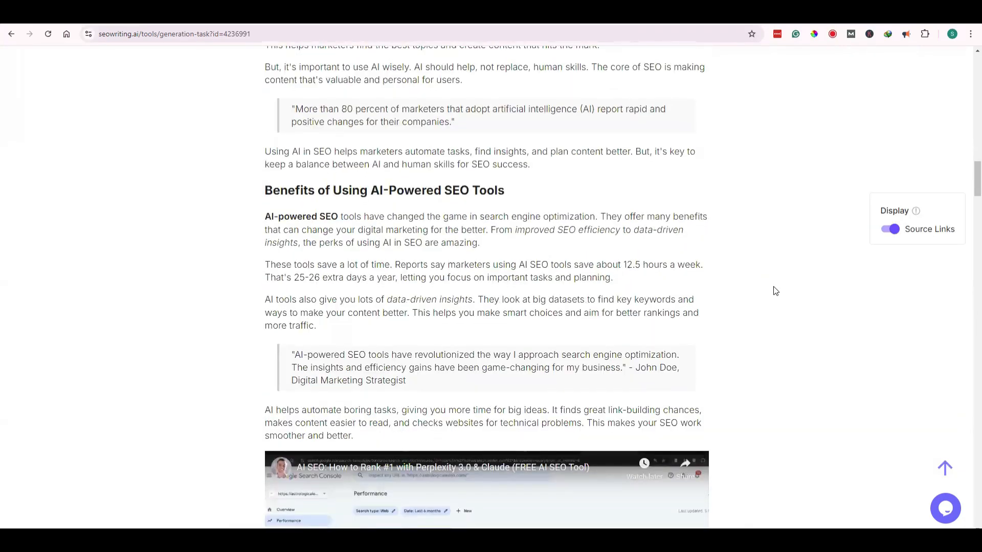
pyautogui.scroll(-5, 776, 290)
pyautogui.scroll(-7, 772, 289)
pyautogui.scroll(-5, 772, 291)
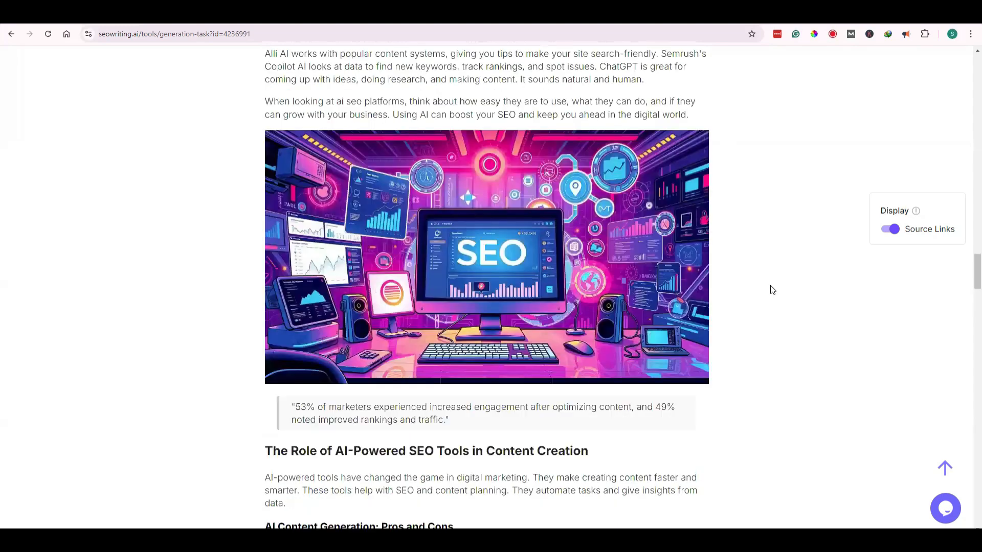
pyautogui.scroll(-5, 775, 289)
pyautogui.scroll(20, 641, 134)
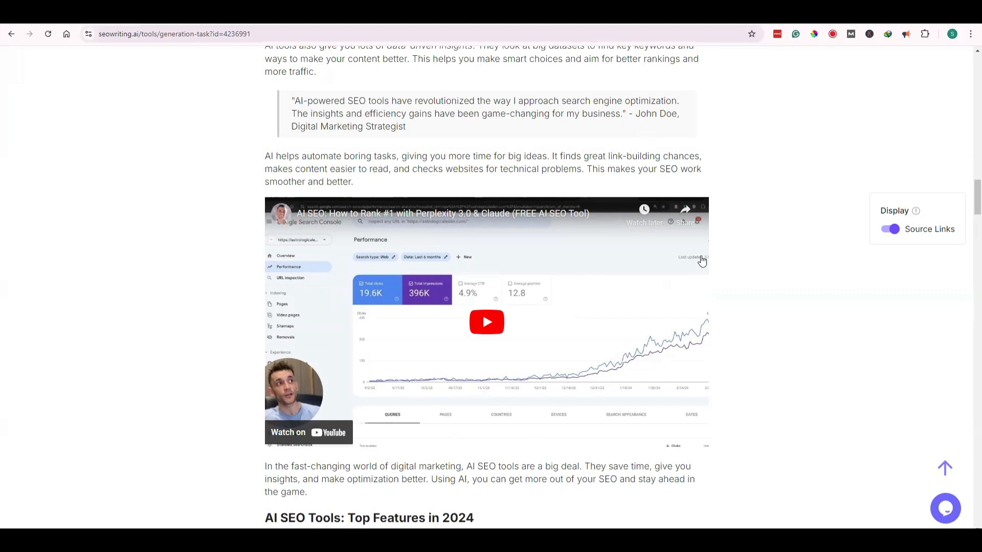
pyautogui.scroll(15, 666, 261)
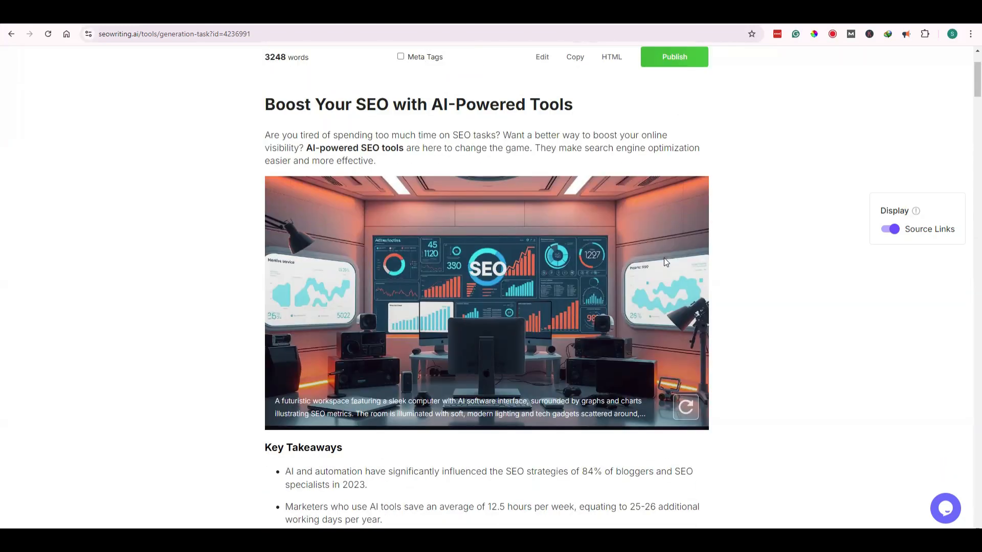